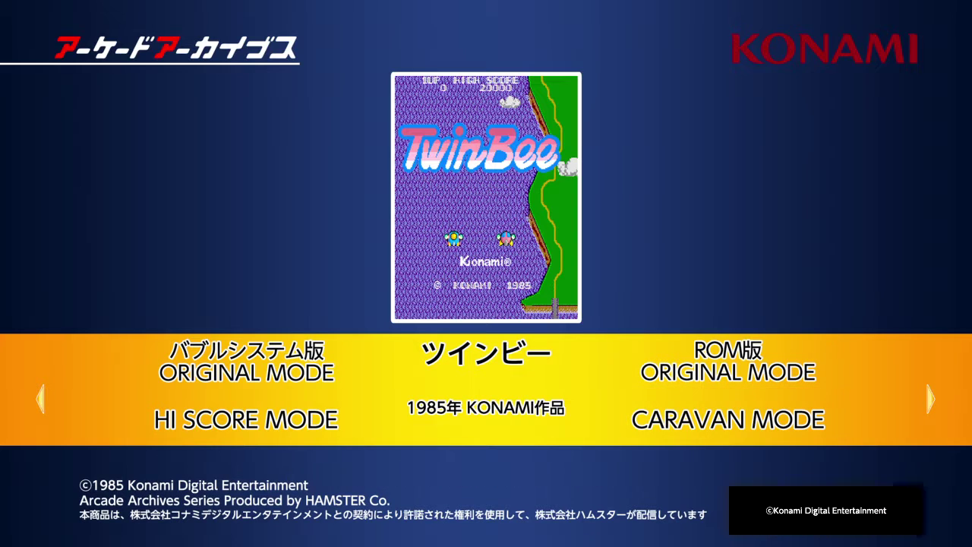
- Pass over Caravan Mode and confirm ROM Original Mode
{"action": "key", "text": "Down"}
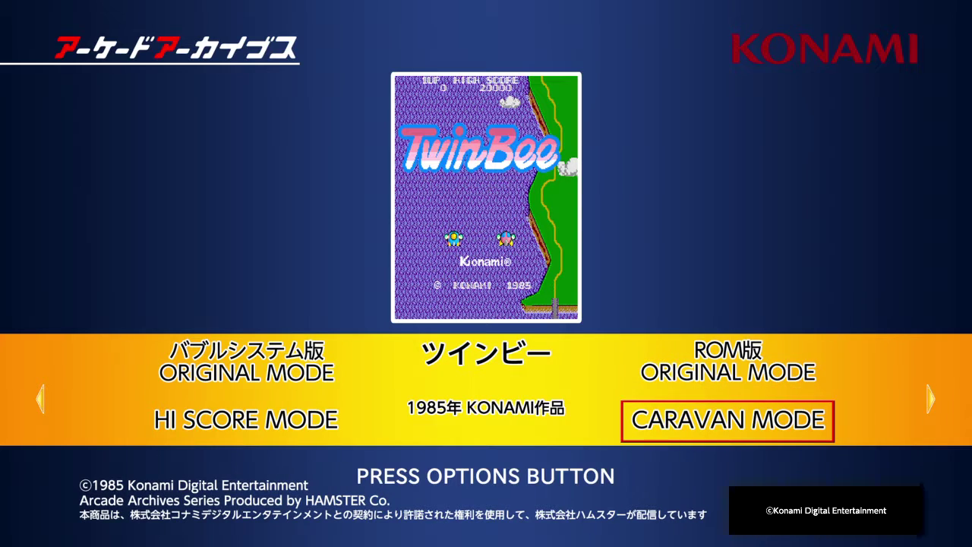
{"action": "key", "text": "Up"}
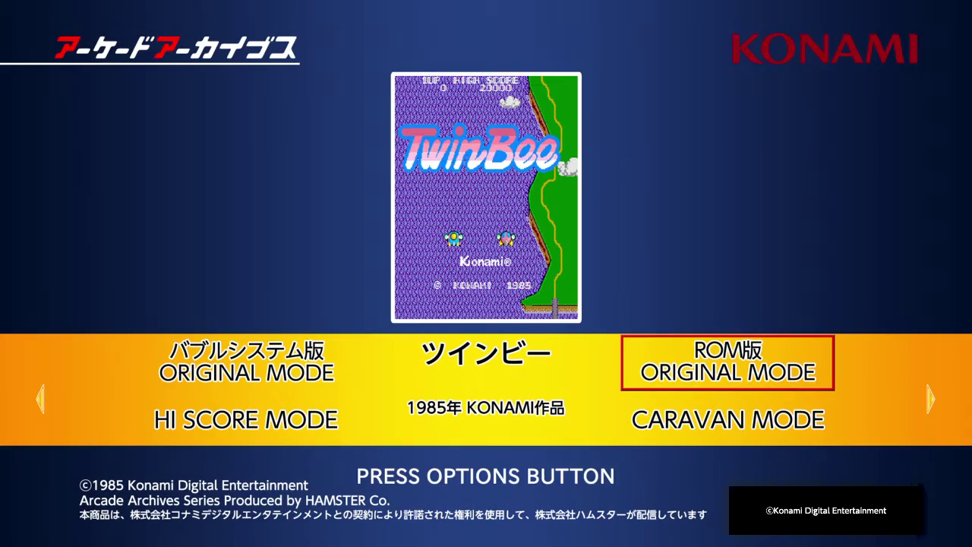
{"action": "key", "text": "Return"}
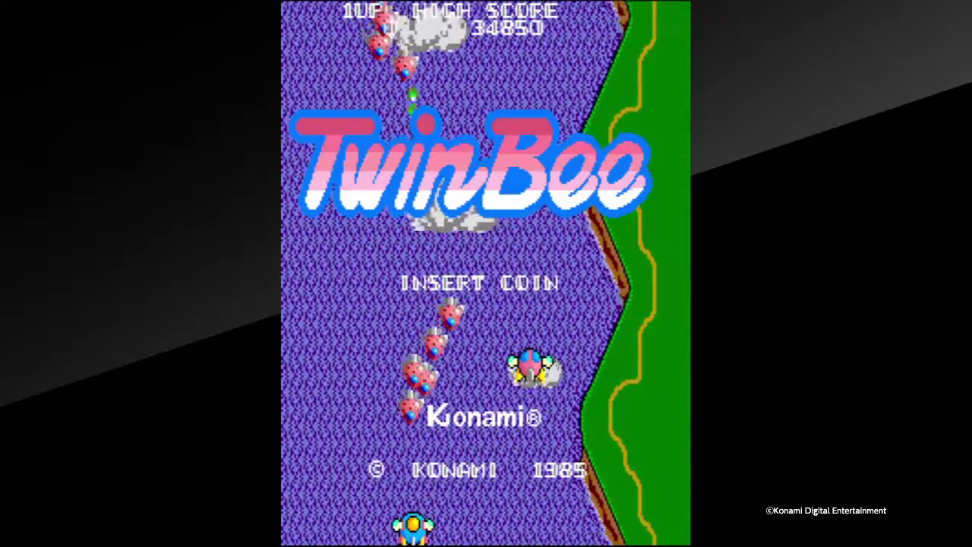
- Insert three coins for 03 credits and start a one-player game
{"action": "key", "text": "5"}
{"action": "key", "text": "5"}
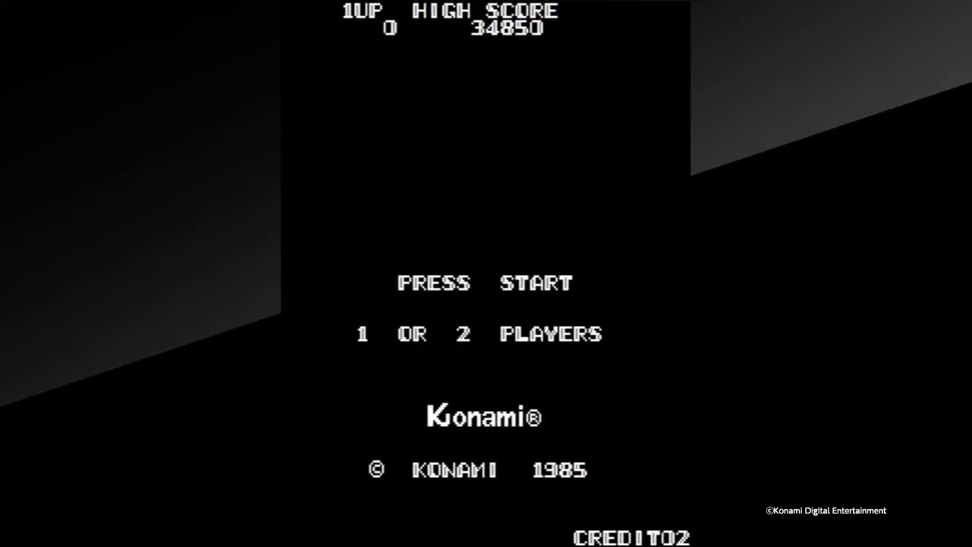
{"action": "key", "text": "5"}
{"action": "key", "text": "5"}
{"action": "key", "text": "5"}
{"action": "key", "text": "5"}
{"action": "key", "text": "1"}
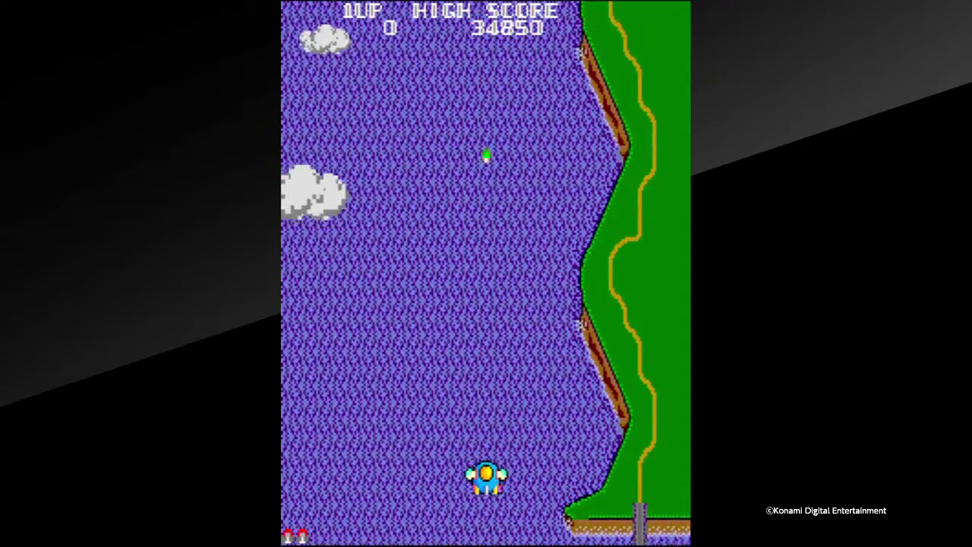
{"action": "key", "text": "Left"}
- Fly right and upward while firing, shooting down an enemy
{"action": "key", "text": "ctrl"}
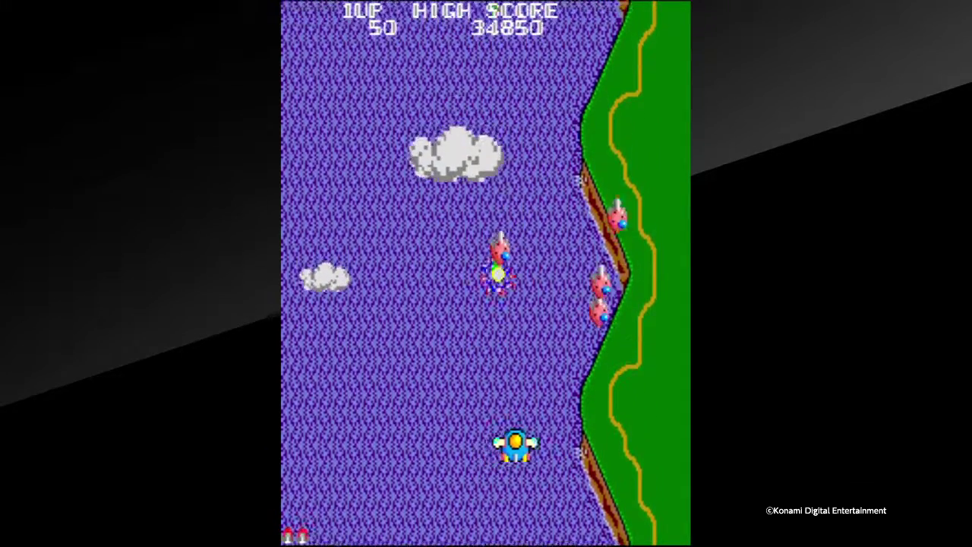
{"action": "key", "text": "Right"}
{"action": "key", "text": "ctrl"}
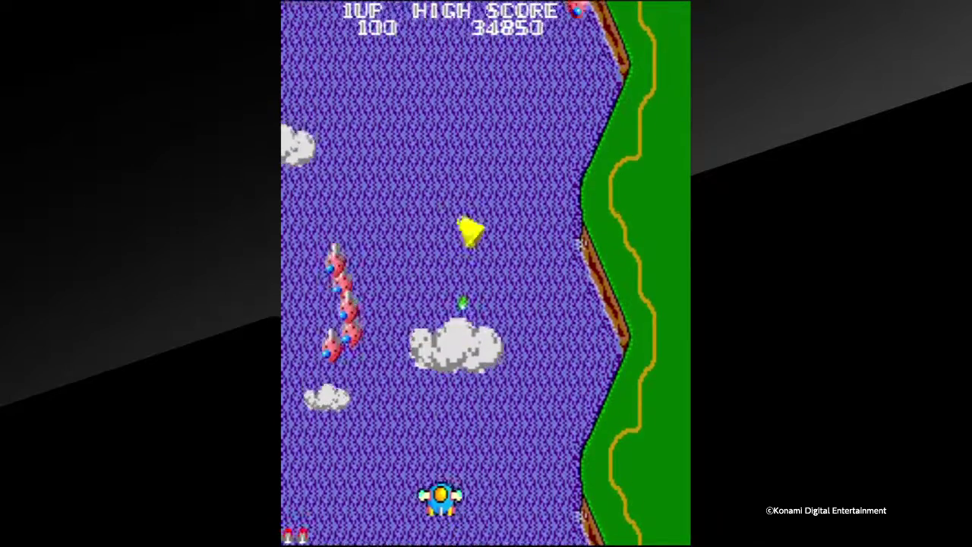
{"action": "key", "text": "Right"}
{"action": "key", "text": "ctrl"}
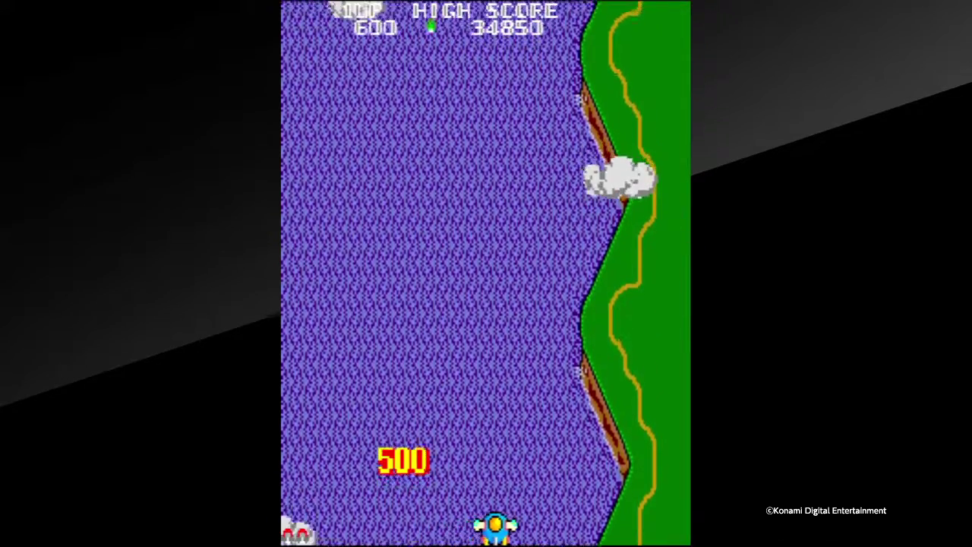
{"action": "key", "text": "Right"}
{"action": "key", "text": "Up"}
{"action": "key", "text": "ctrl"}
- Weave the ship up, left and right while firing at enemies
{"action": "key", "text": "Up"}
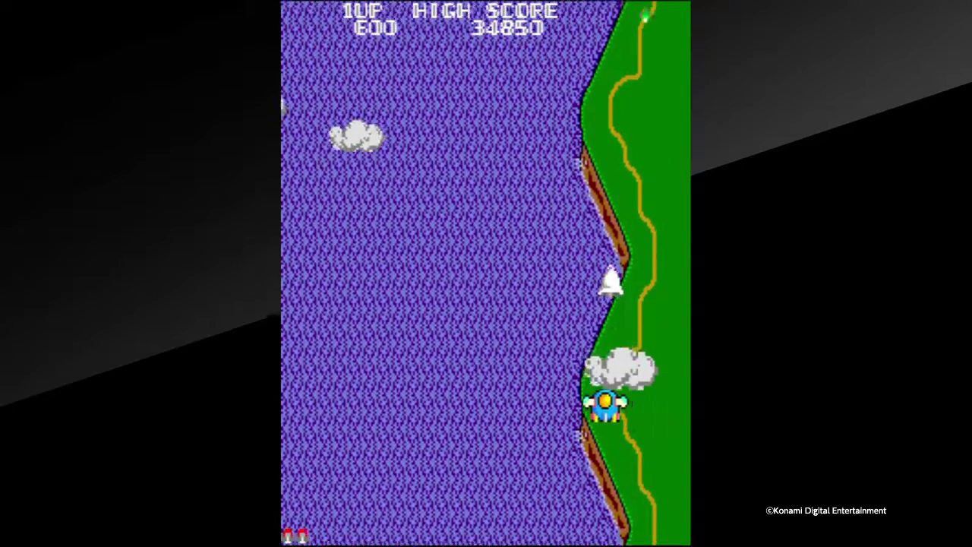
{"action": "key", "text": "Left"}
{"action": "key", "text": "Right"}
{"action": "key", "text": "ctrl"}
{"action": "key", "text": "Left"}
{"action": "key", "text": "Down"}
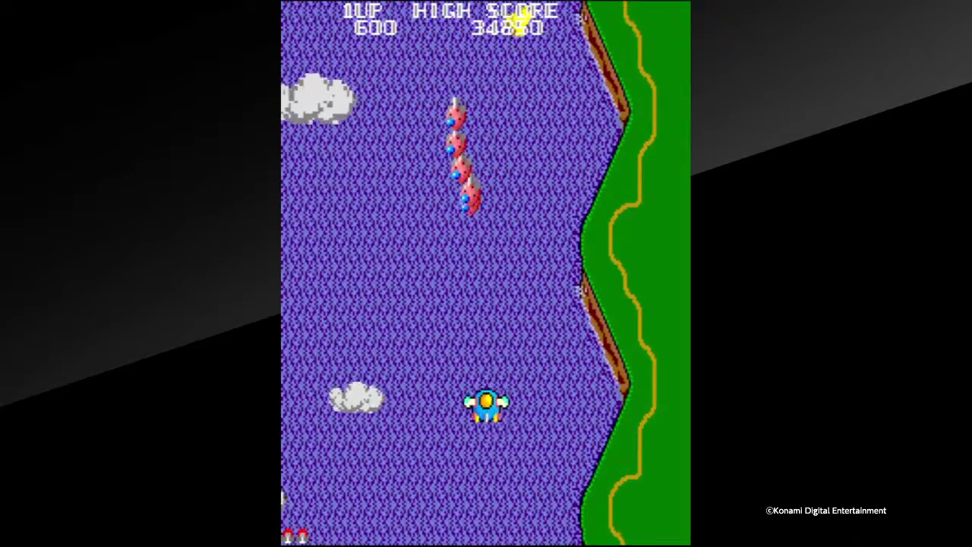
{"action": "key", "text": "Right"}
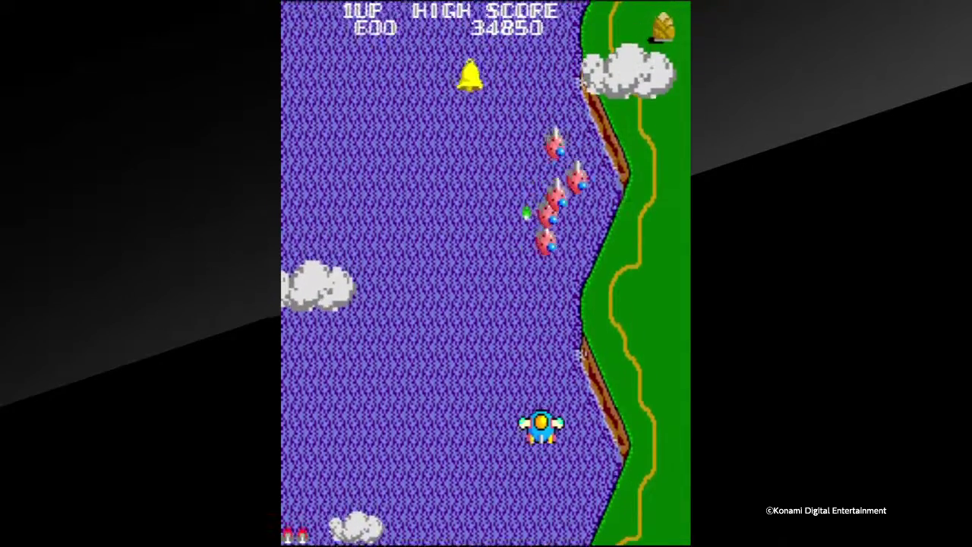
{"action": "key", "text": "ctrl"}
{"action": "key", "text": "Left"}
{"action": "key", "text": "ctrl"}
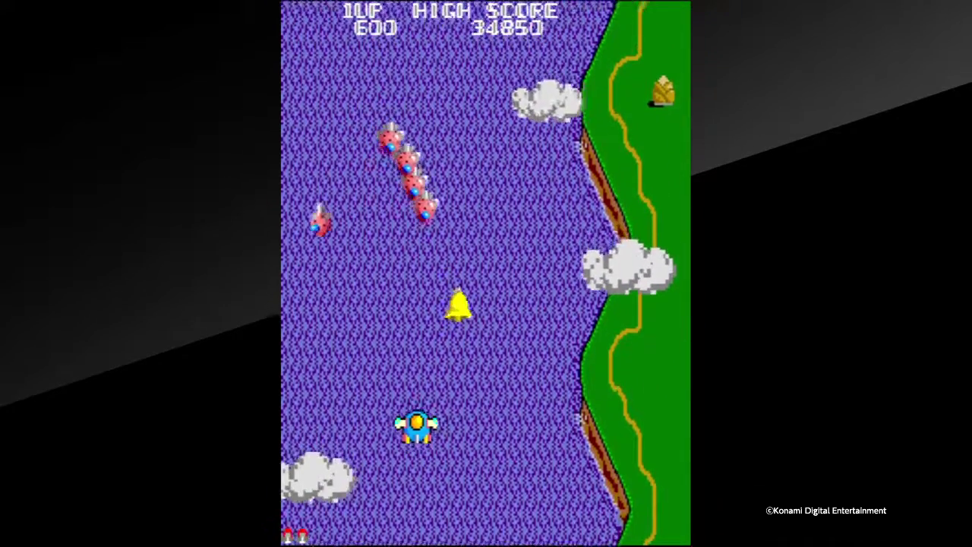
- Shoot down an enemy formation for a bonus and drop to the lower right
{"action": "key", "text": "ctrl"}
{"action": "key", "text": "Right"}
{"action": "key", "text": "ctrl"}
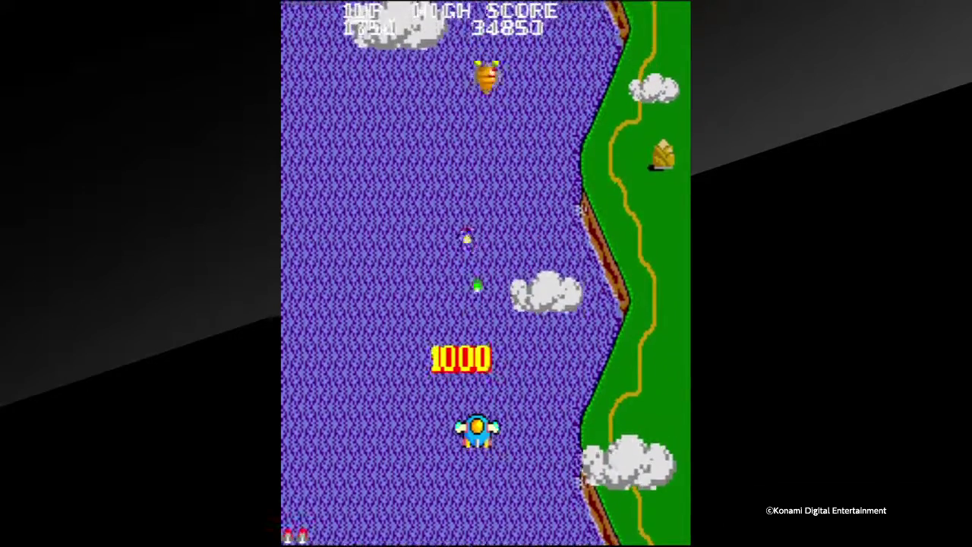
{"action": "key", "text": "Right"}
{"action": "key", "text": "ctrl"}
{"action": "key", "text": "Down"}
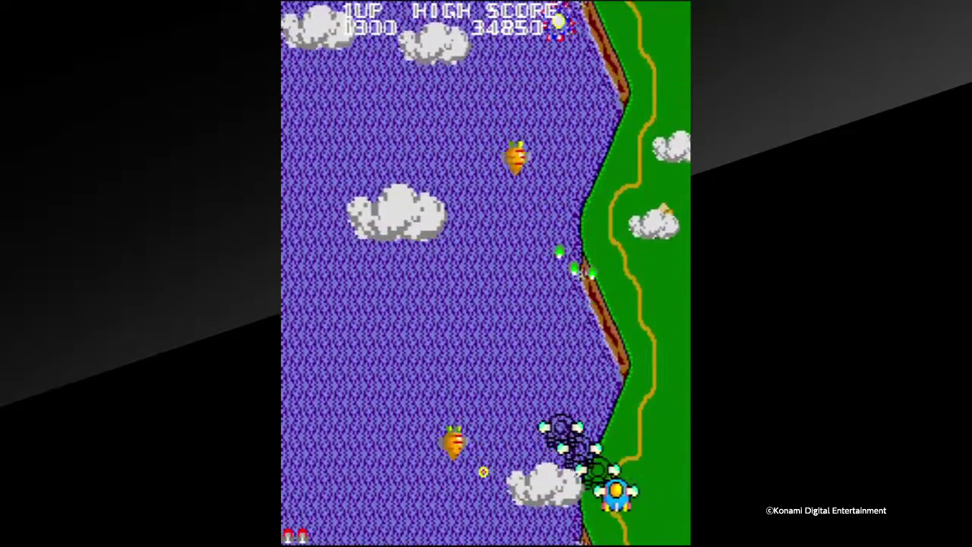
{"action": "key", "text": "ctrl"}
- Dodge up-left and back down-right while shooting incoming enemies
{"action": "key", "text": "ctrl"}
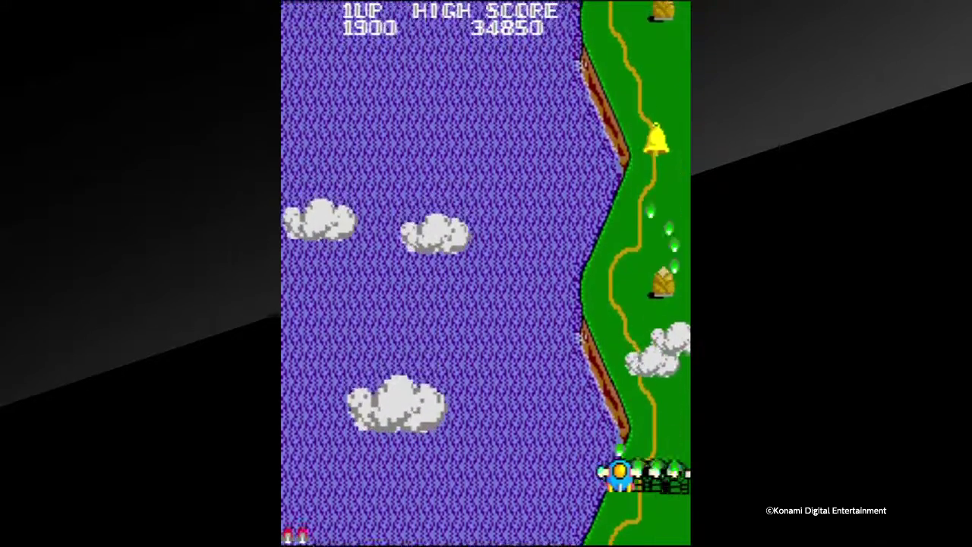
{"action": "key", "text": "Left"}
{"action": "key", "text": "Up"}
{"action": "key", "text": "ctrl"}
{"action": "key", "text": "Right"}
{"action": "key", "text": "Down"}
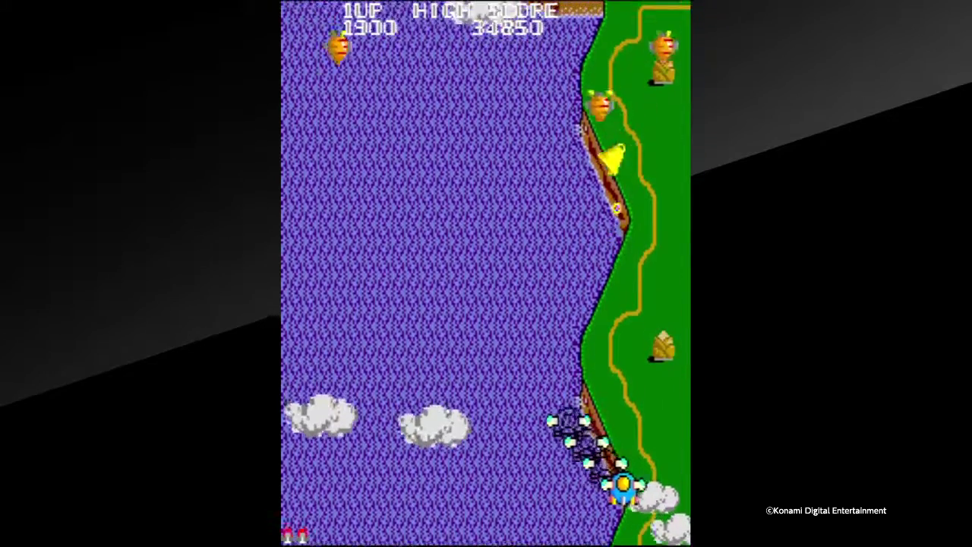
{"action": "key", "text": "ctrl"}
{"action": "key", "text": "ctrl"}
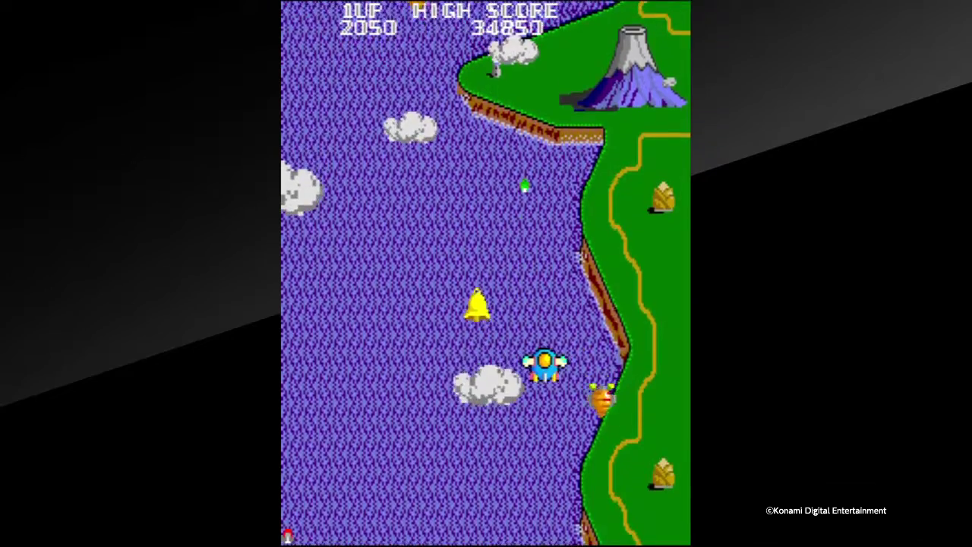
{"action": "key", "text": "ctrl"}
{"action": "key", "text": "Right"}
{"action": "key", "text": "Down"}
{"action": "key", "text": "ctrl"}
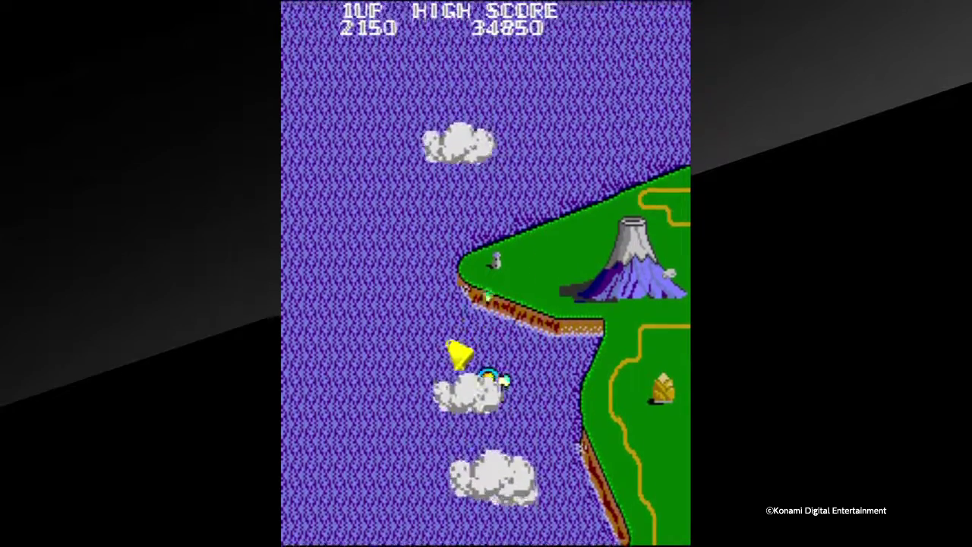
- Shoot enemy groups on both sides, then fly upward until game over at 7,350
{"action": "key", "text": "Right"}
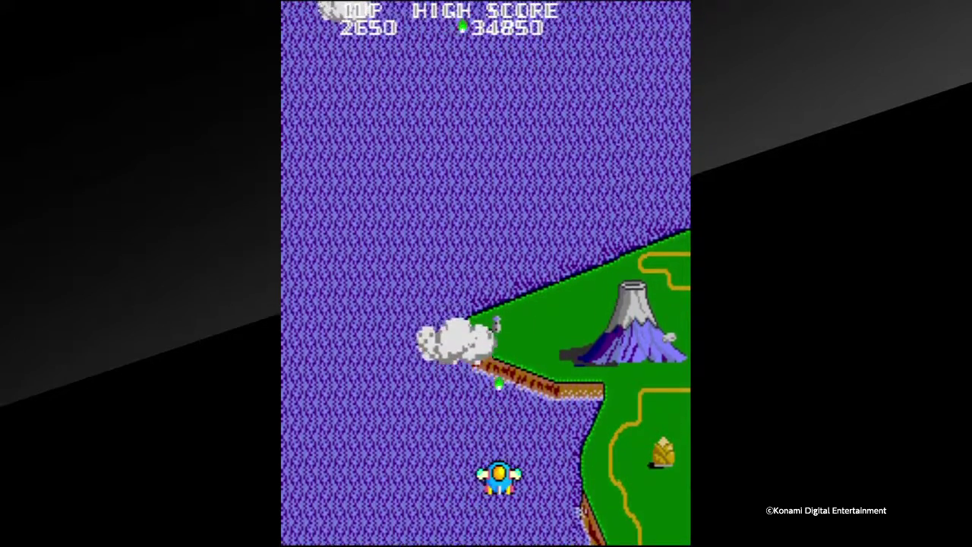
{"action": "key", "text": "Up"}
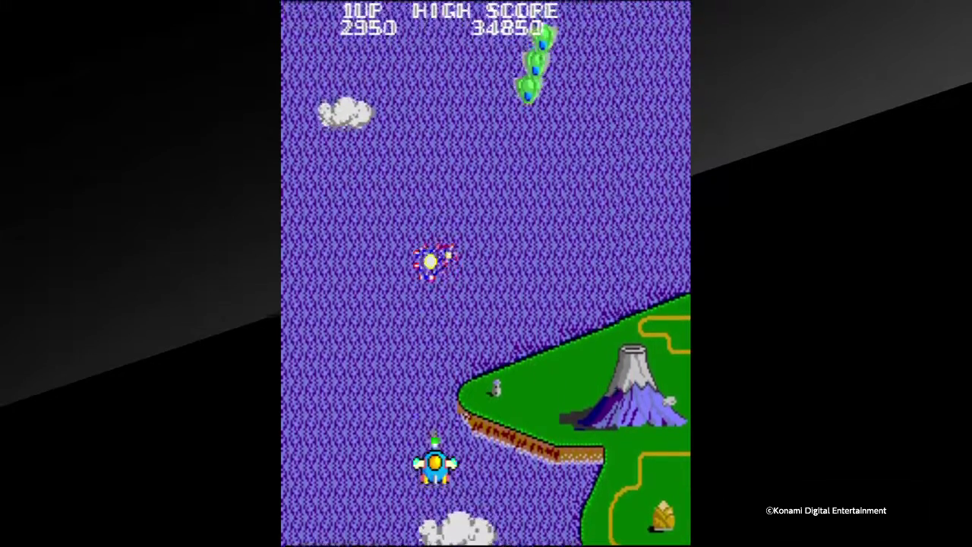
{"action": "key", "text": "Right"}
{"action": "key", "text": "z"}
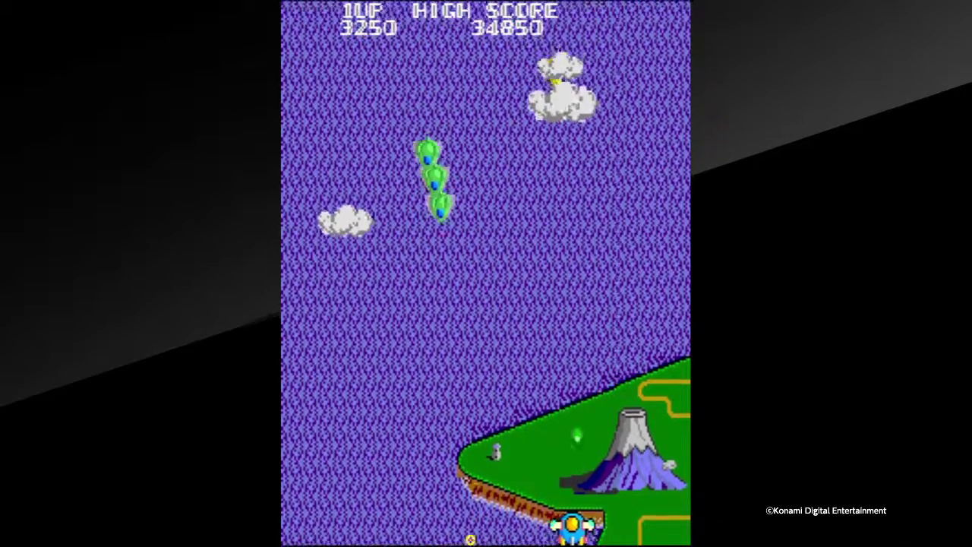
{"action": "key", "text": "Left"}
{"action": "key", "text": "z"}
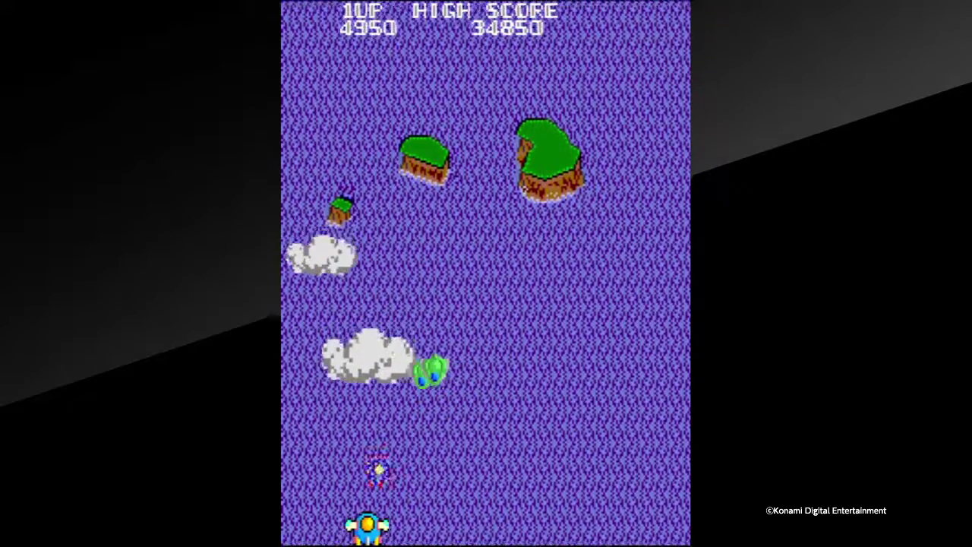
{"action": "key", "text": "Up"}
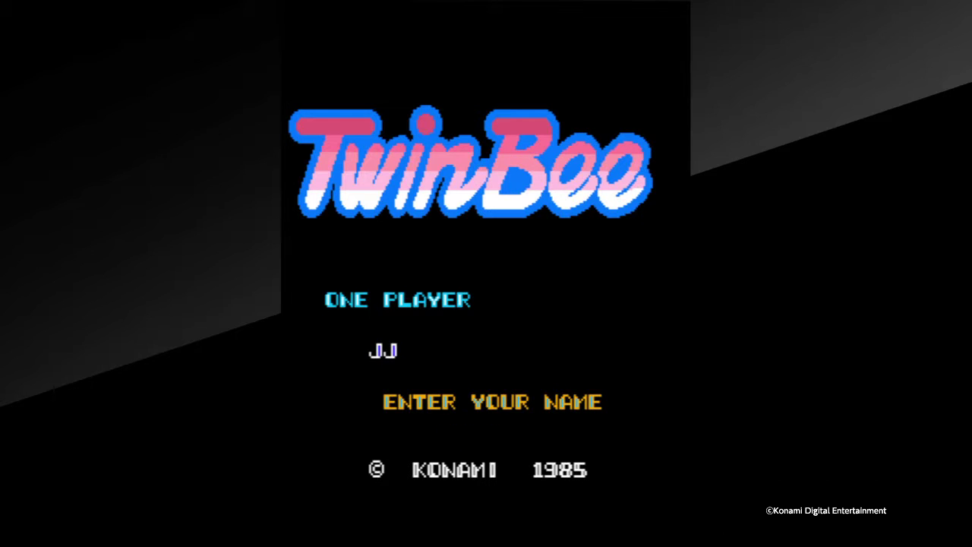
- Set the second name letter to B and the third to P
{"action": "key", "text": "Right"}
{"action": "key", "text": "Left"}
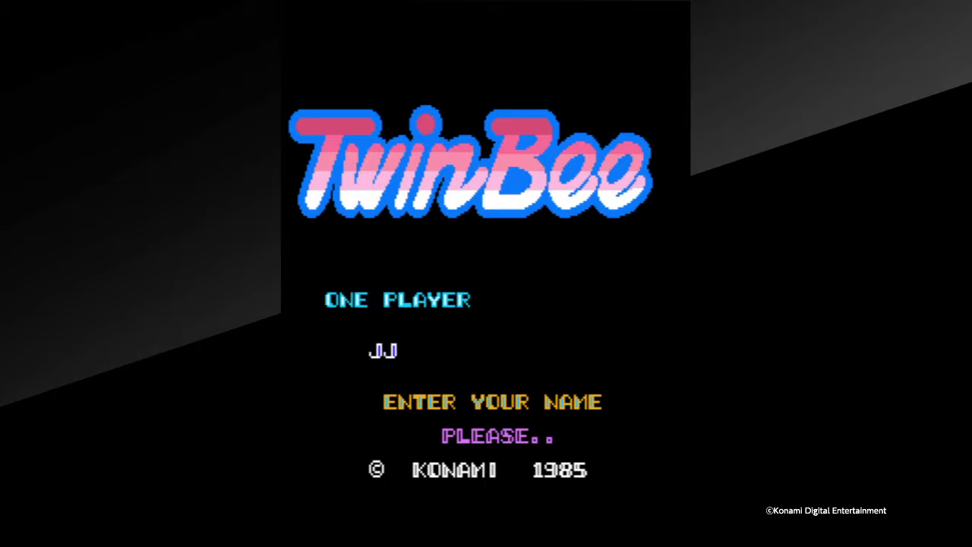
{"action": "key", "text": "Left"}
{"action": "key", "text": "Left"}
{"action": "key", "text": "Left"}
{"action": "key", "text": "Left"}
{"action": "key", "text": "Left"}
{"action": "key", "text": "Left"}
{"action": "key", "text": "Left"}
{"action": "key", "text": "Left"}
{"action": "key", "text": "Return"}
{"action": "key", "text": "Right"}
{"action": "key", "text": "Right"}
{"action": "key", "text": "Right"}
{"action": "key", "text": "Right"}
{"action": "key", "text": "Right"}
{"action": "key", "text": "Right"}
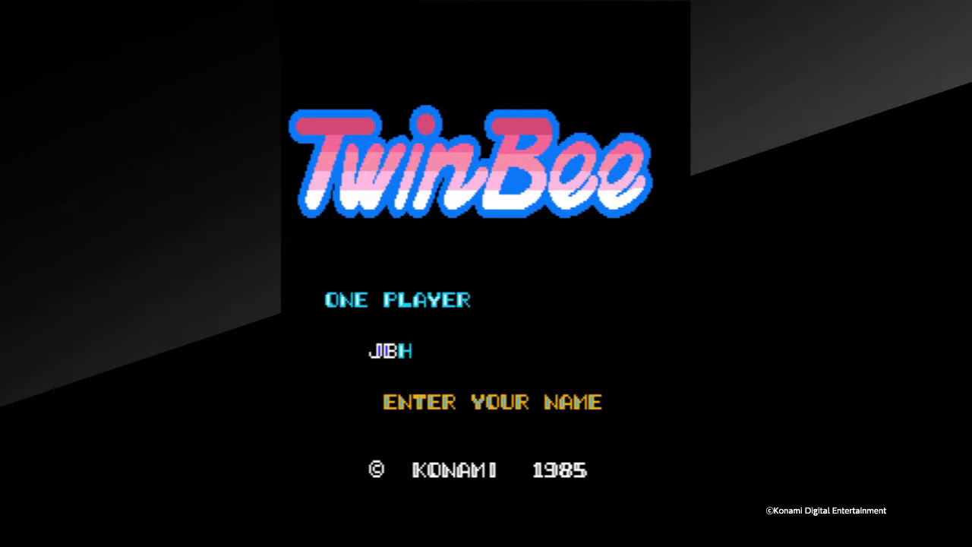
{"action": "key", "text": "Right"}
{"action": "key", "text": "Right"}
{"action": "key", "text": "Right"}
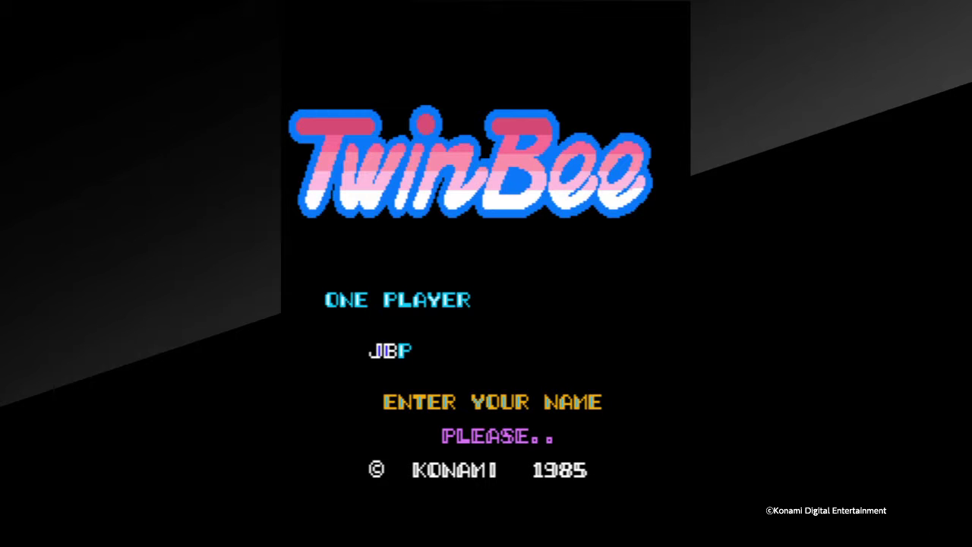
{"action": "key", "text": "Return"}
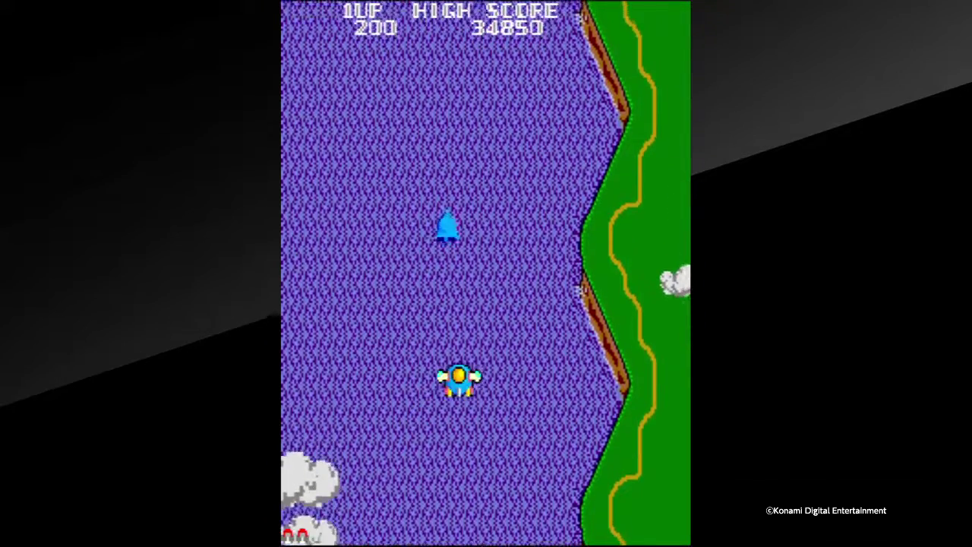
- Collect the bell on the right and shoot enemies while weaving up and down
{"action": "key", "text": "Right"}
{"action": "key", "text": "z"}
{"action": "key", "text": "Up"}
{"action": "key", "text": "Down"}
{"action": "key", "text": "Right"}
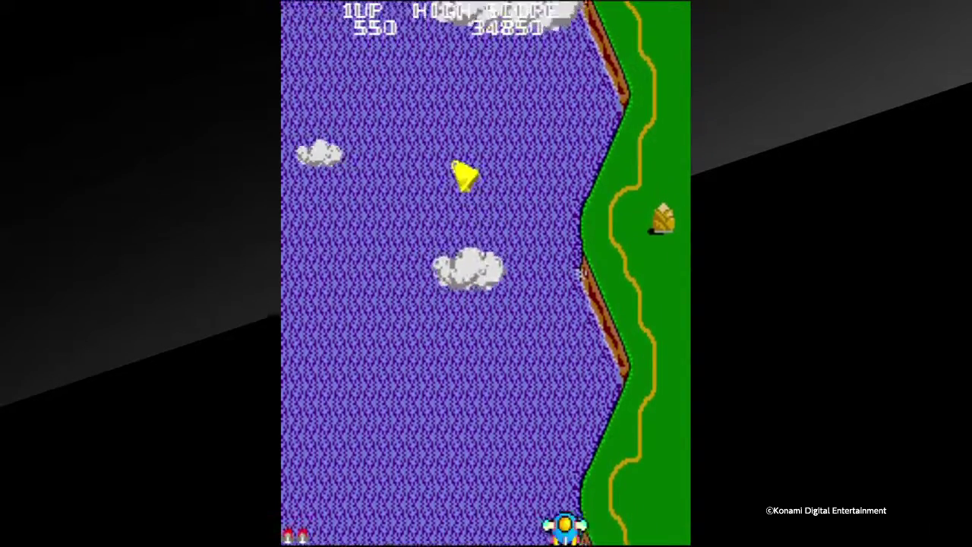
- Fly up-right over the grass, shooting a cloud for a bell, toward the apple
{"action": "key", "text": "Right"}
{"action": "key", "text": "Up"}
{"action": "key", "text": "z"}
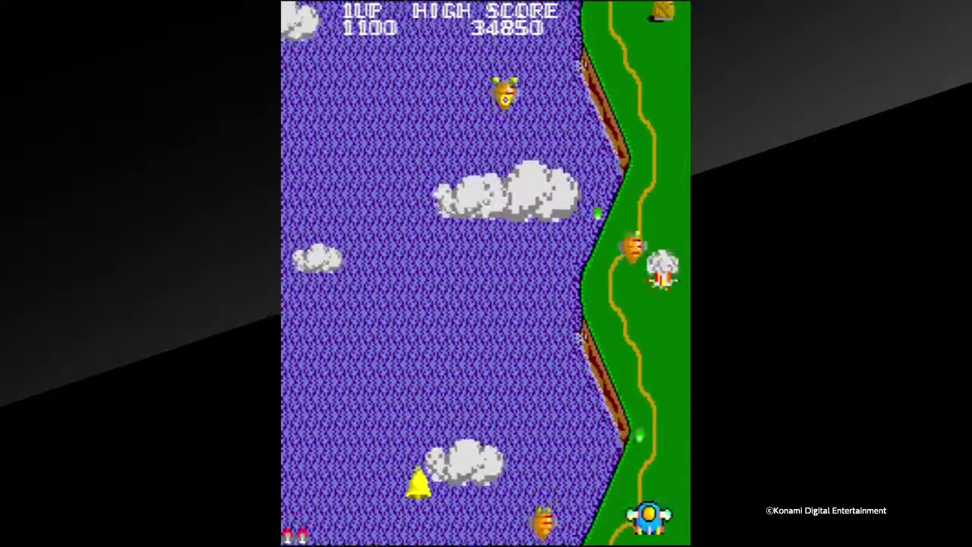
{"action": "key", "text": "z"}
{"action": "key", "text": "Right"}
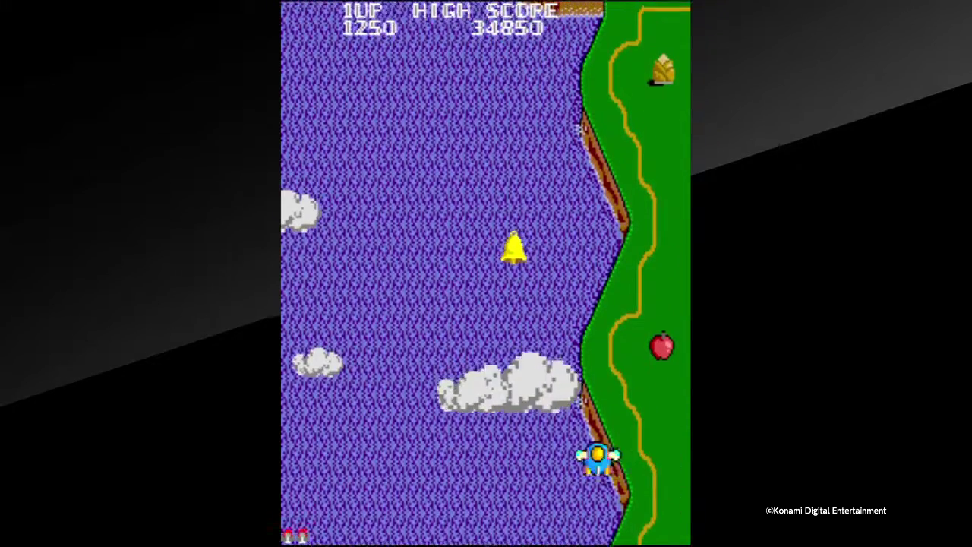
{"action": "key", "text": "Right"}
{"action": "key", "text": "Up"}
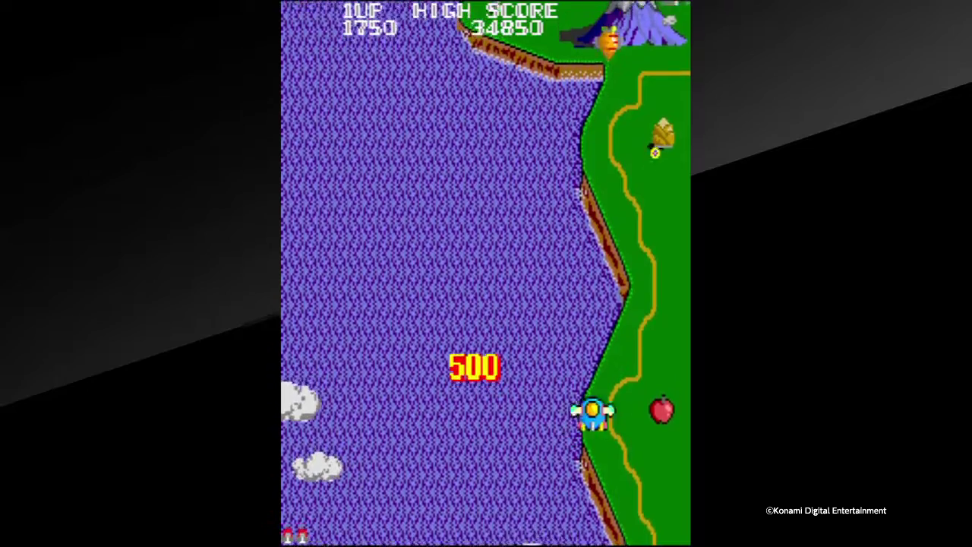
- Fire at incoming enemies over the water, weaving down-left and up-right
{"action": "key", "text": "z"}
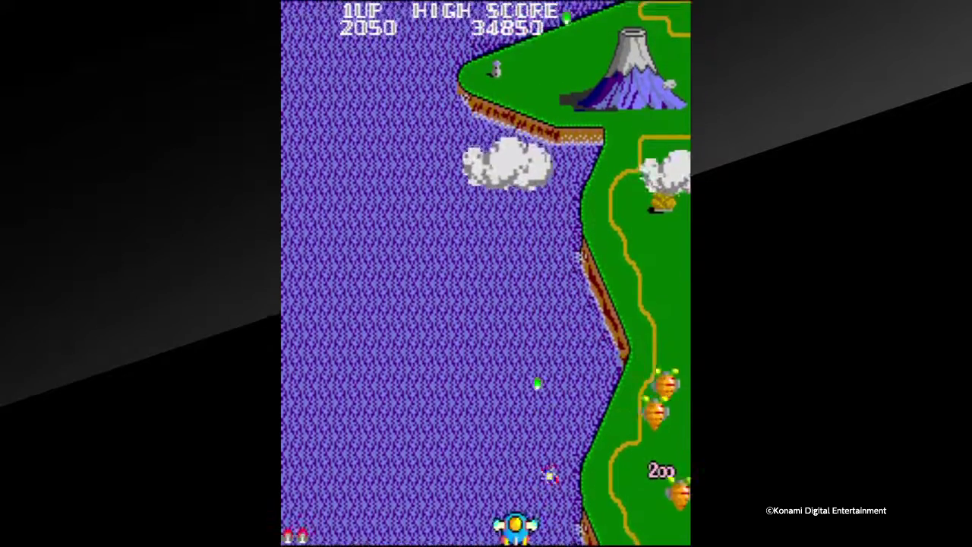
{"action": "key", "text": "Left"}
{"action": "key", "text": "Up"}
{"action": "key", "text": "z"}
{"action": "key", "text": "z"}
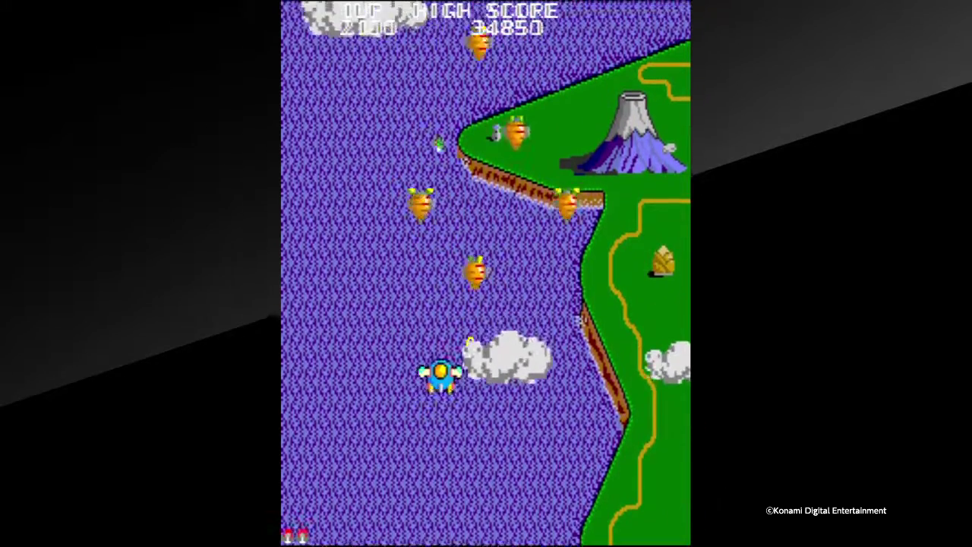
{"action": "key", "text": "Down"}
{"action": "key", "text": "Left"}
{"action": "key", "text": "z"}
{"action": "key", "text": "Right"}
{"action": "key", "text": "Up"}
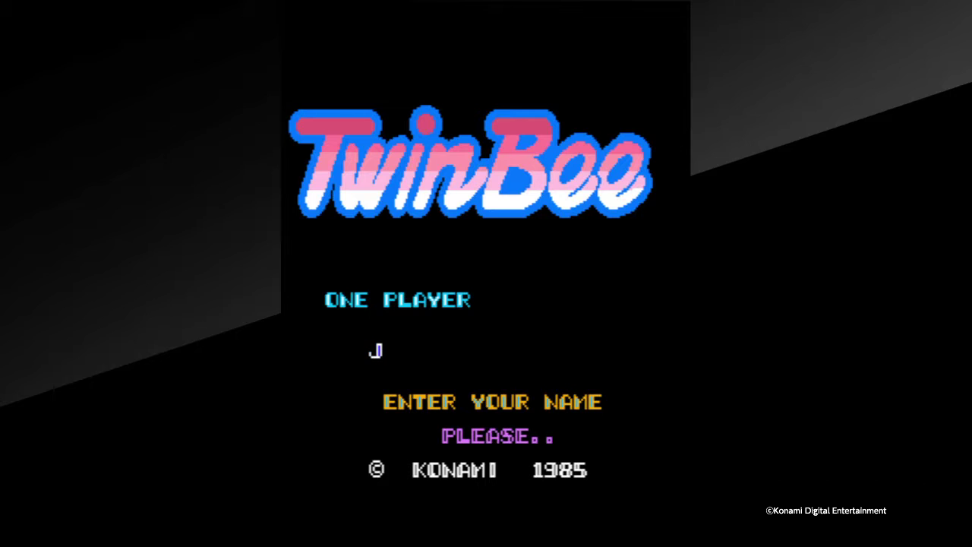
- Step the second name letter back to A and lock it in
{"action": "key", "text": "Return"}
{"action": "key", "text": "Down"}
{"action": "key", "text": "Down"}
{"action": "key", "text": "Down"}
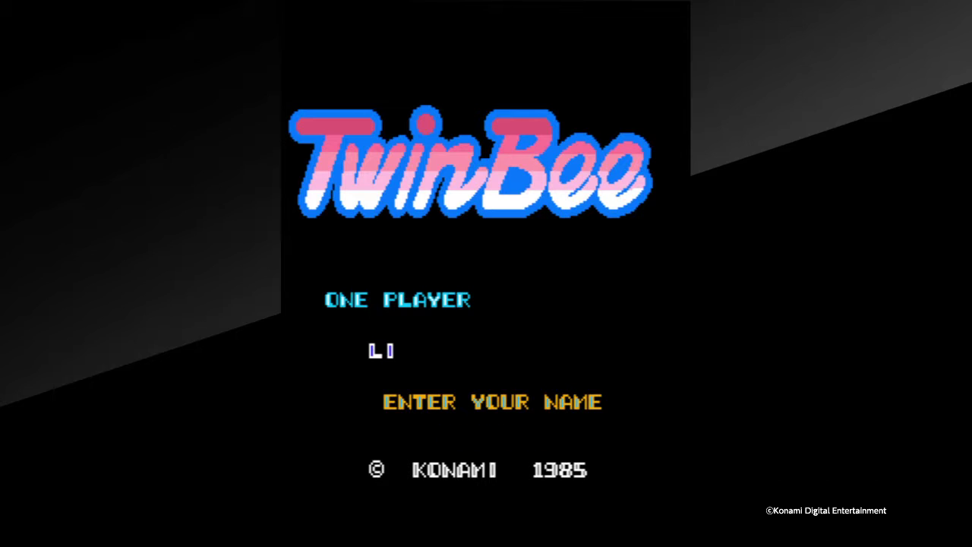
{"action": "key", "text": "Down"}
{"action": "key", "text": "Down"}
{"action": "key", "text": "Down"}
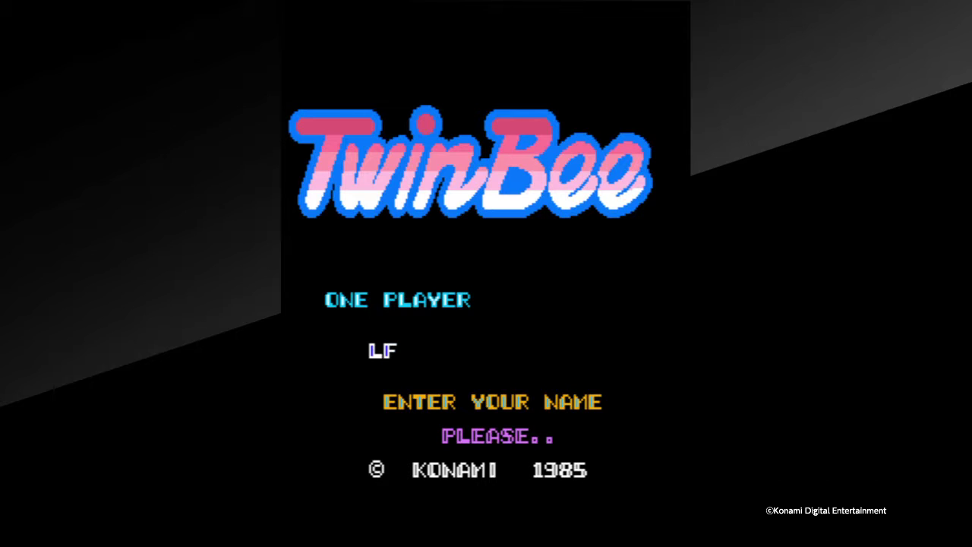
{"action": "key", "text": "Down"}
{"action": "key", "text": "Down"}
{"action": "key", "text": "Down"}
{"action": "key", "text": "Down"}
{"action": "key", "text": "Down"}
{"action": "key", "text": "Return"}
- Step the third name letter forward to R and lock it in
{"action": "key", "text": "Up"}
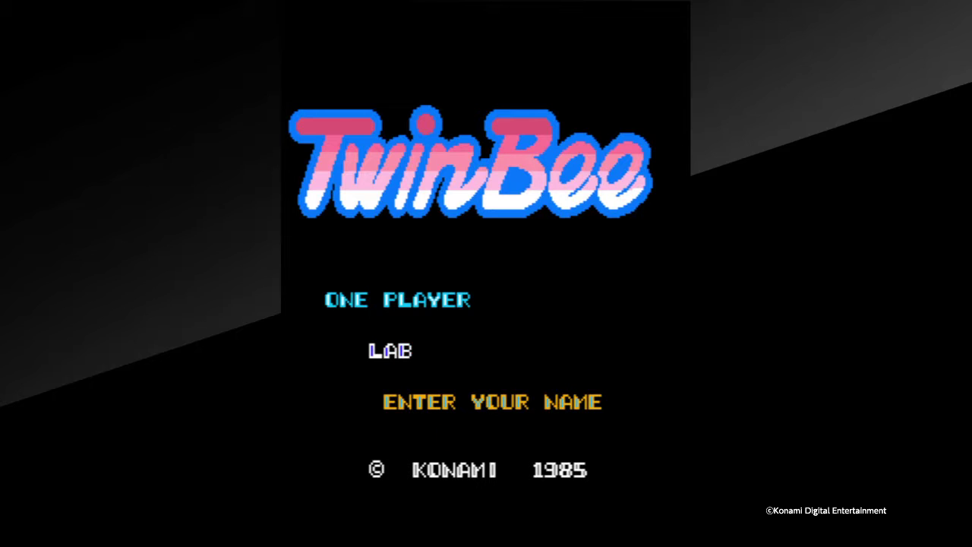
{"action": "key", "text": "Up"}
{"action": "key", "text": "Up"}
{"action": "key", "text": "Up"}
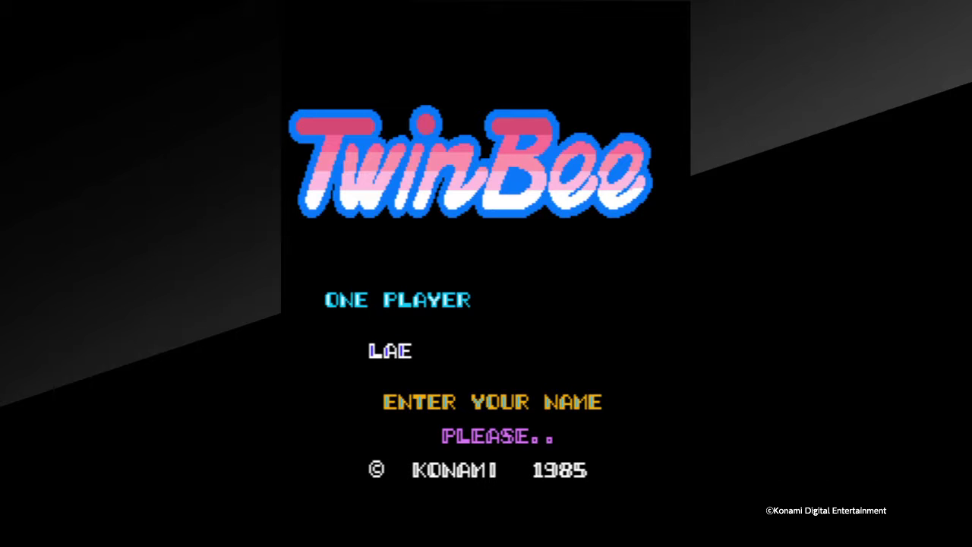
{"action": "key", "text": "Up"}
{"action": "key", "text": "Up"}
{"action": "key", "text": "Up"}
{"action": "key", "text": "Up"}
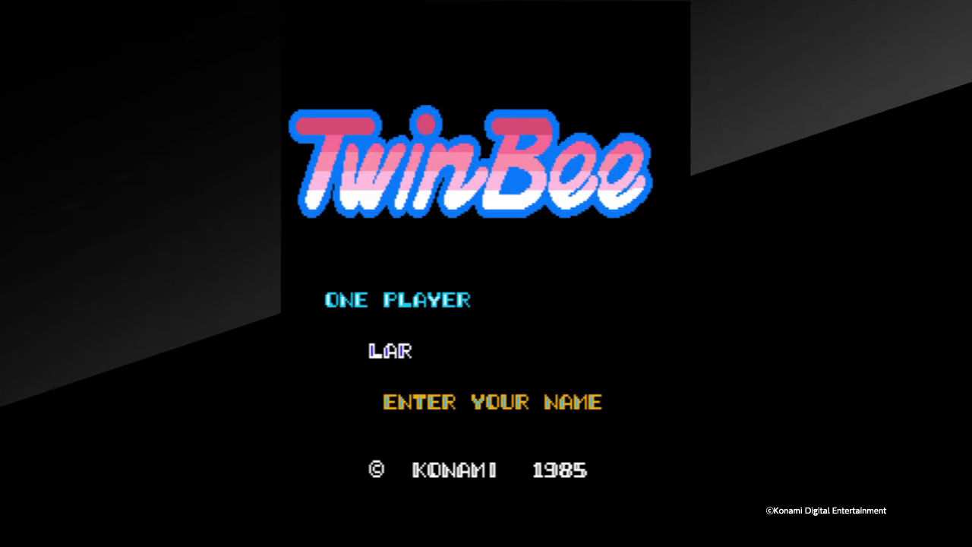
{"action": "key", "text": "Return"}
- Set the fourth letter to D, completing the name LARD
{"action": "key", "text": "Up"}
{"action": "key", "text": "Up"}
{"action": "key", "text": "Up"}
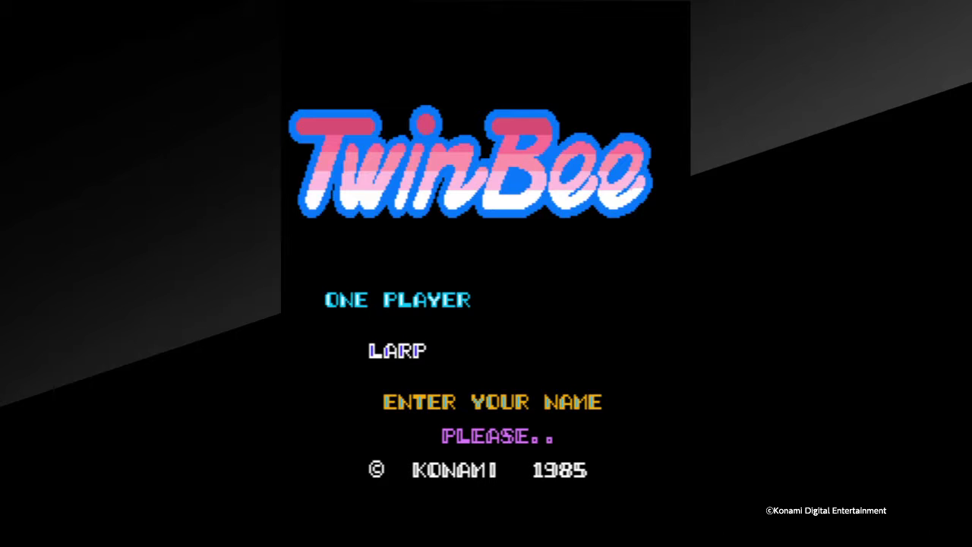
{"action": "key", "text": "Down"}
{"action": "key", "text": "Down"}
{"action": "key", "text": "Down"}
{"action": "key", "text": "Down"}
{"action": "key", "text": "Down"}
{"action": "key", "text": "Down"}
{"action": "key", "text": "Down"}
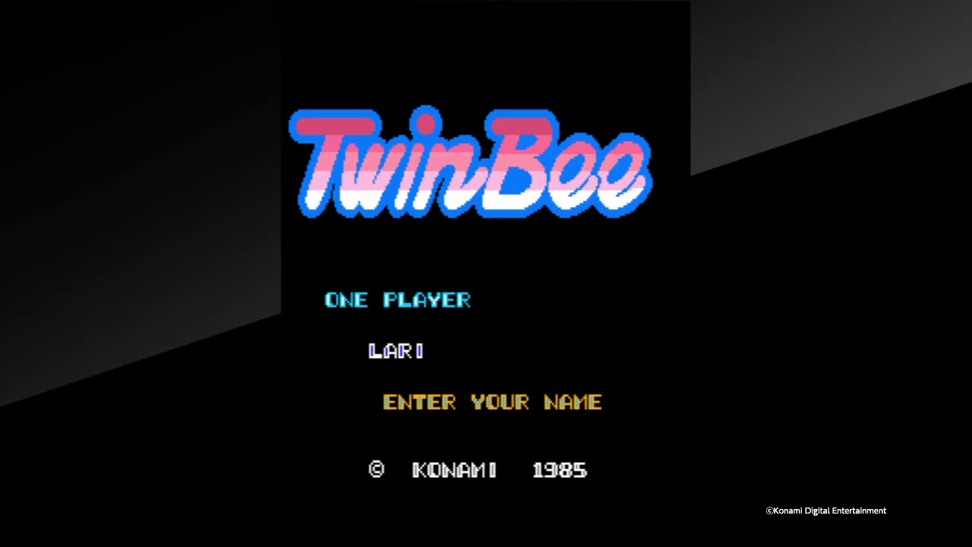
{"action": "key", "text": "Down"}
{"action": "key", "text": "Down"}
{"action": "key", "text": "Down"}
{"action": "key", "text": "Down"}
{"action": "key", "text": "Down"}
{"action": "key", "text": "Return"}
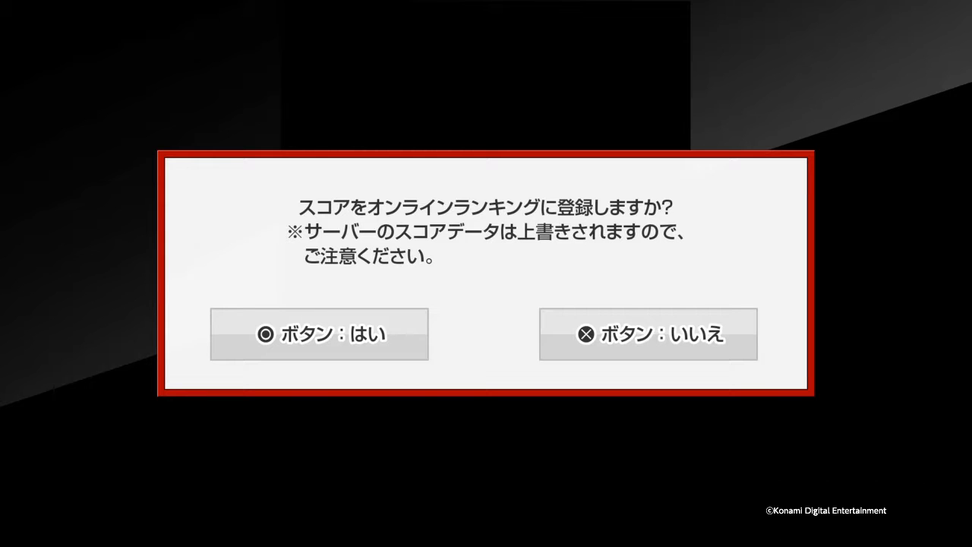
- Answer No to online score registration and insert another coin
{"action": "key", "text": "Escape"}
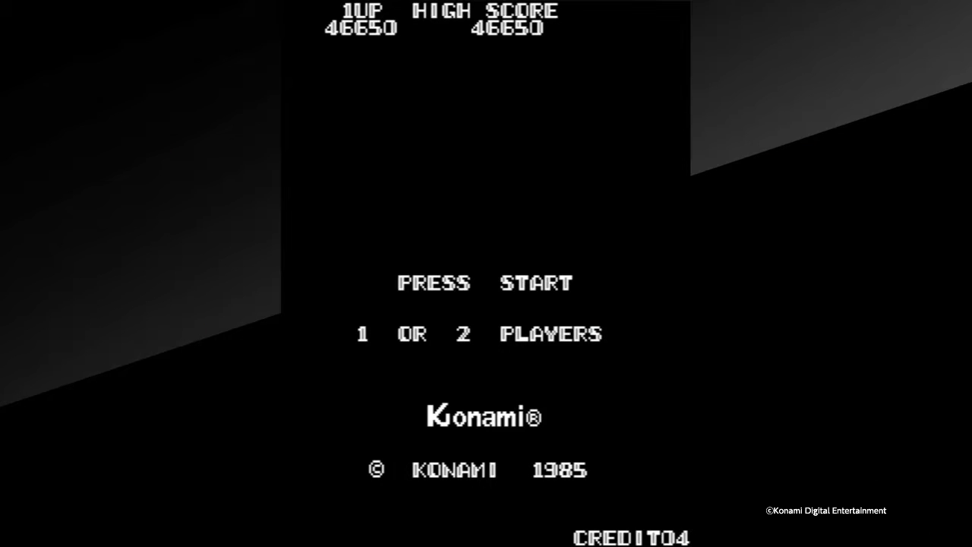
{"action": "key", "text": "5"}
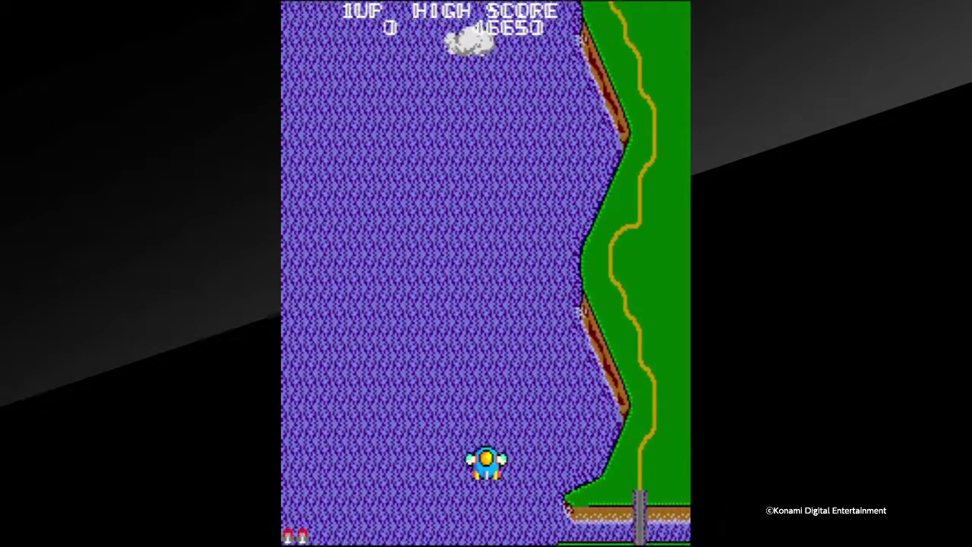
- Weave TwinBee left and right, firing at enemies to release a bell
{"action": "key", "text": "Right"}
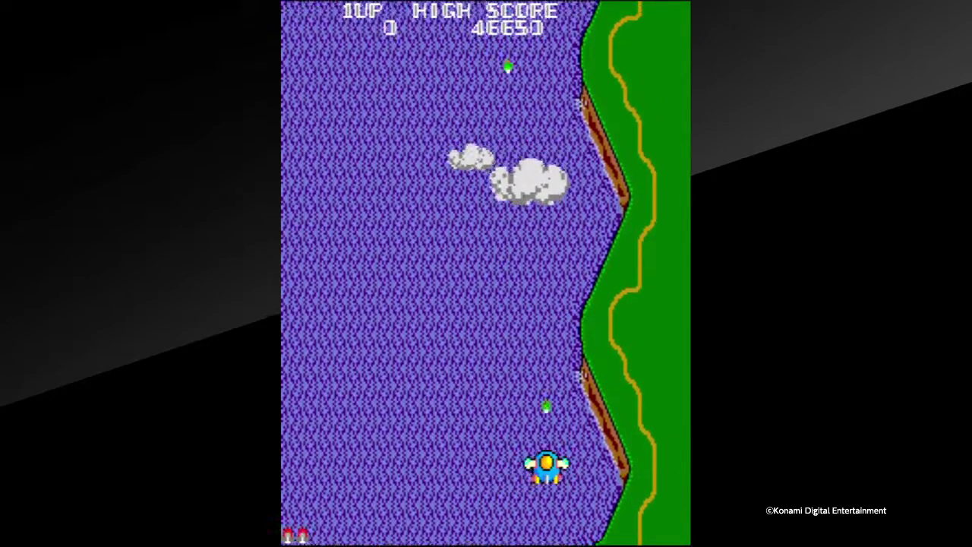
{"action": "key", "text": "Left"}
{"action": "key", "text": "z"}
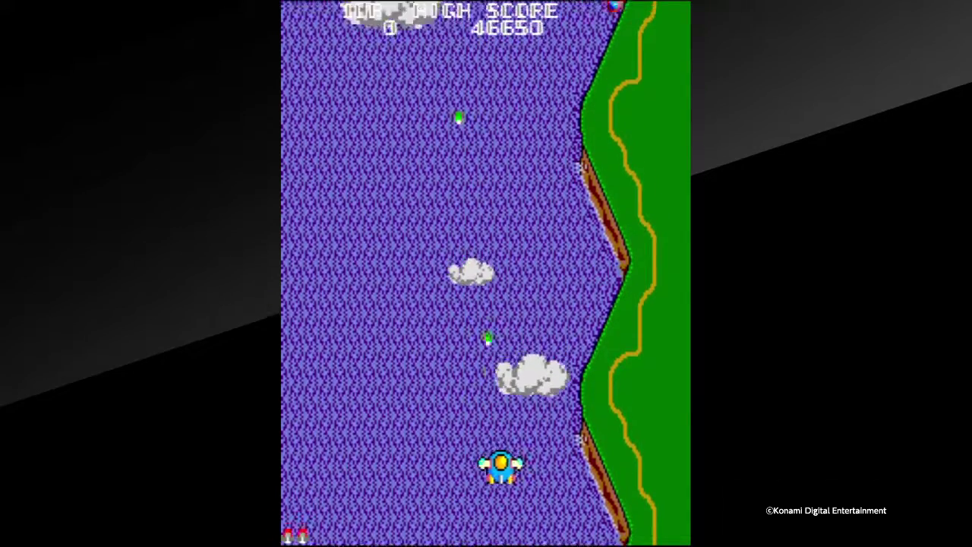
{"action": "key", "text": "z"}
{"action": "key", "text": "Right"}
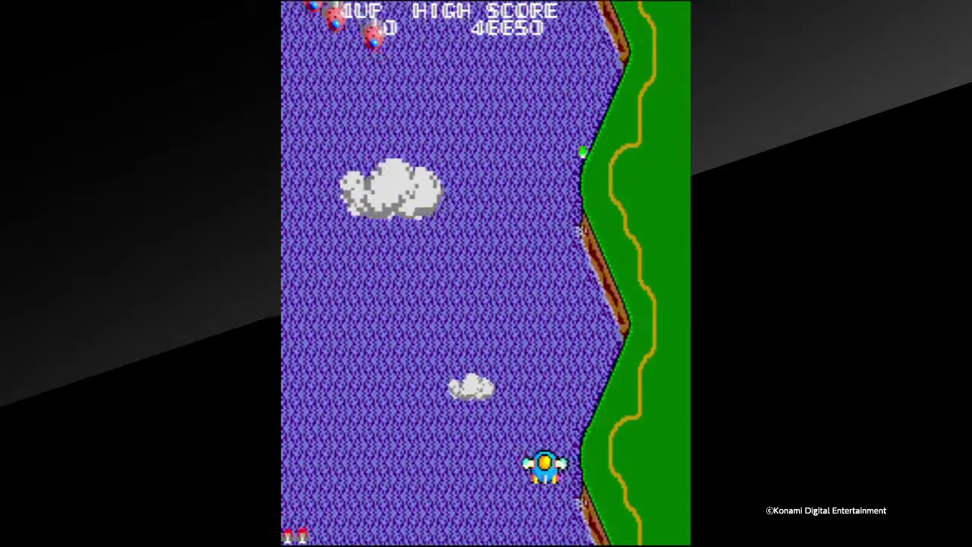
{"action": "key", "text": "Left"}
{"action": "key", "text": "z"}
{"action": "key", "text": "z"}
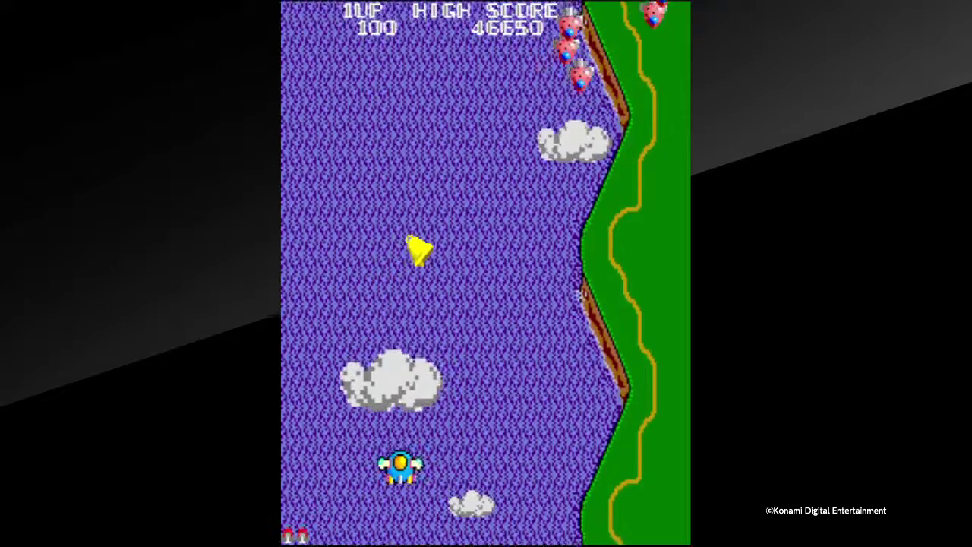
- Fire upward while edging right, then dodge up-left and down-right
{"action": "key", "text": "Right"}
{"action": "key", "text": "z"}
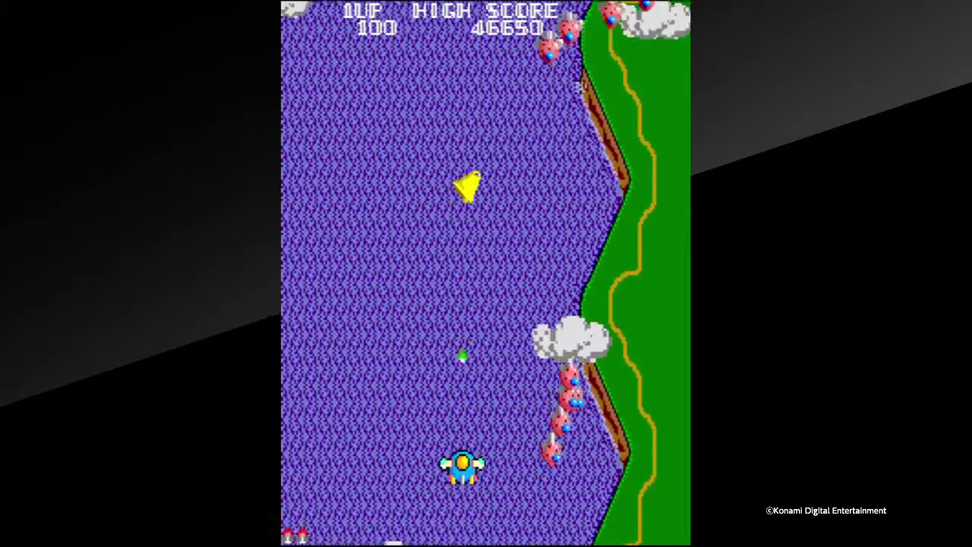
{"action": "key", "text": "z"}
{"action": "key", "text": "Right"}
{"action": "key", "text": "z"}
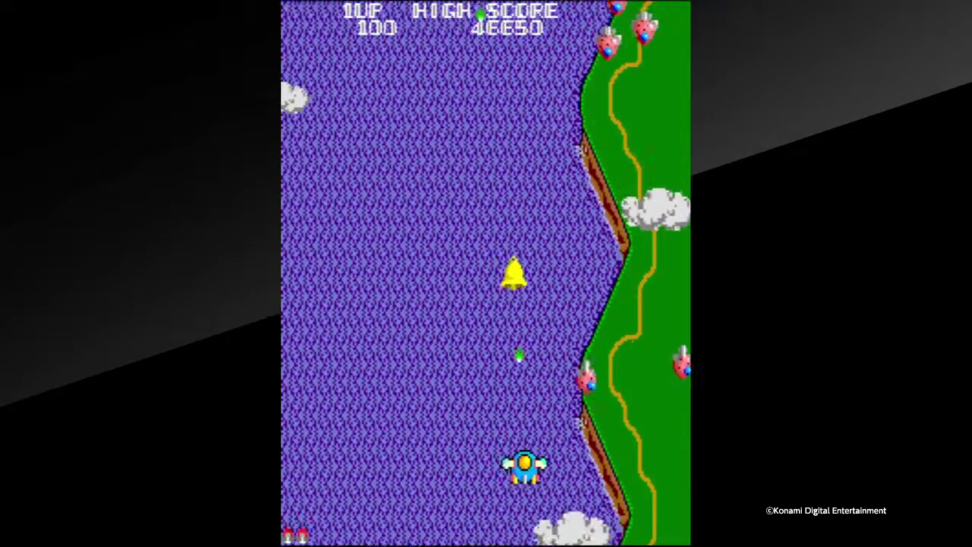
{"action": "key", "text": "z"}
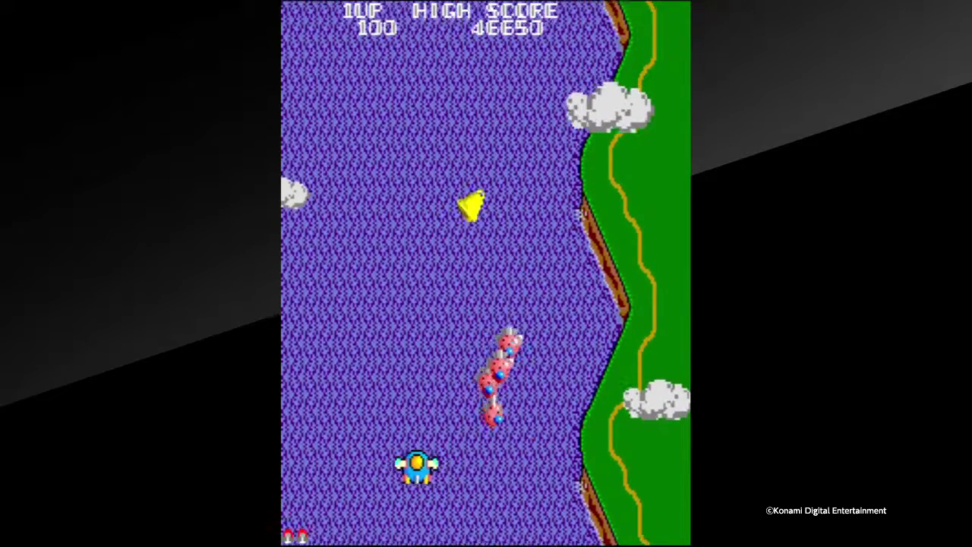
{"action": "key", "text": "Left"}
{"action": "key", "text": "Up"}
{"action": "key", "text": "z"}
{"action": "key", "text": "Right"}
{"action": "key", "text": "Down"}
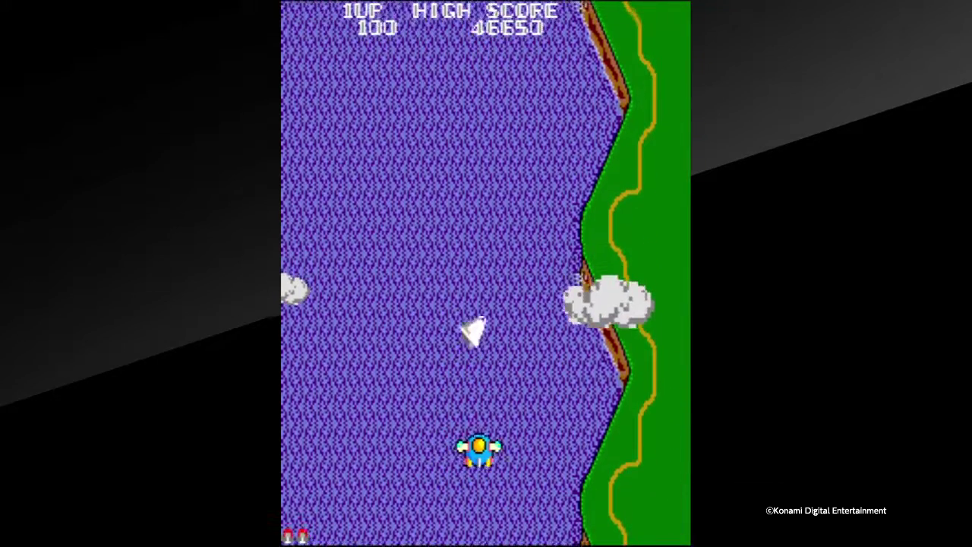
- Dodge left, then sweep right firing along the enemy line
{"action": "key", "text": "Left"}
{"action": "key", "text": "z"}
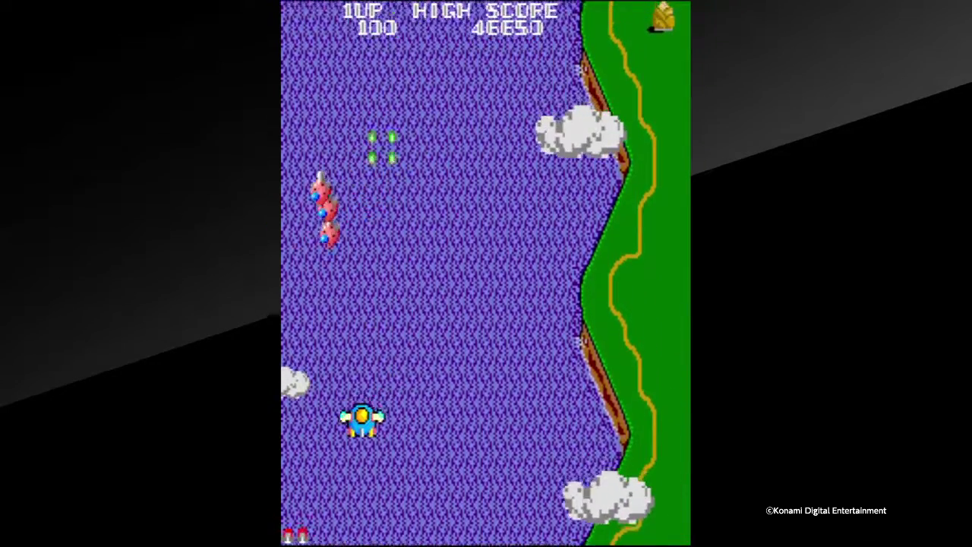
{"action": "key", "text": "z"}
{"action": "key", "text": "Right"}
{"action": "key", "text": "z"}
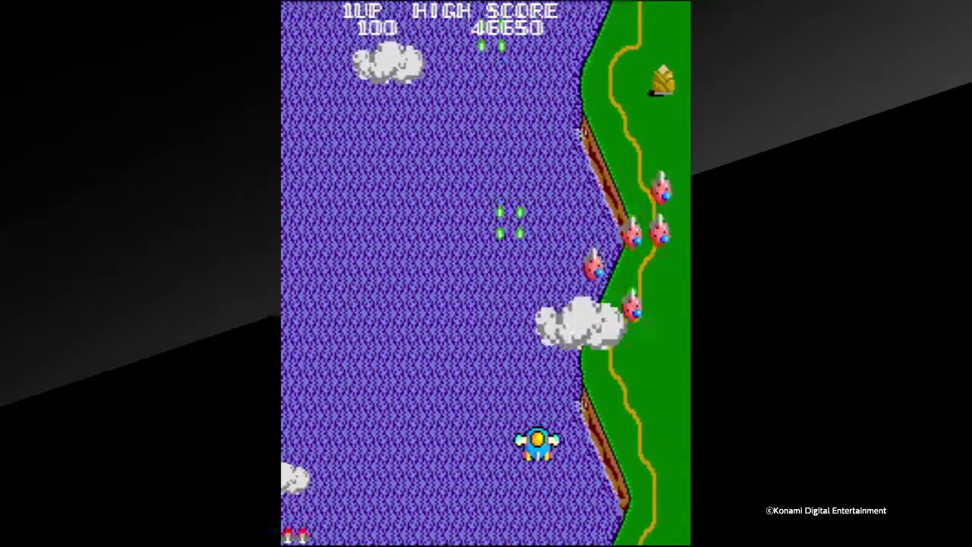
{"action": "key", "text": "Right"}
{"action": "key", "text": "z"}
{"action": "key", "text": "z"}
{"action": "key", "text": "Right"}
{"action": "key", "text": "z"}
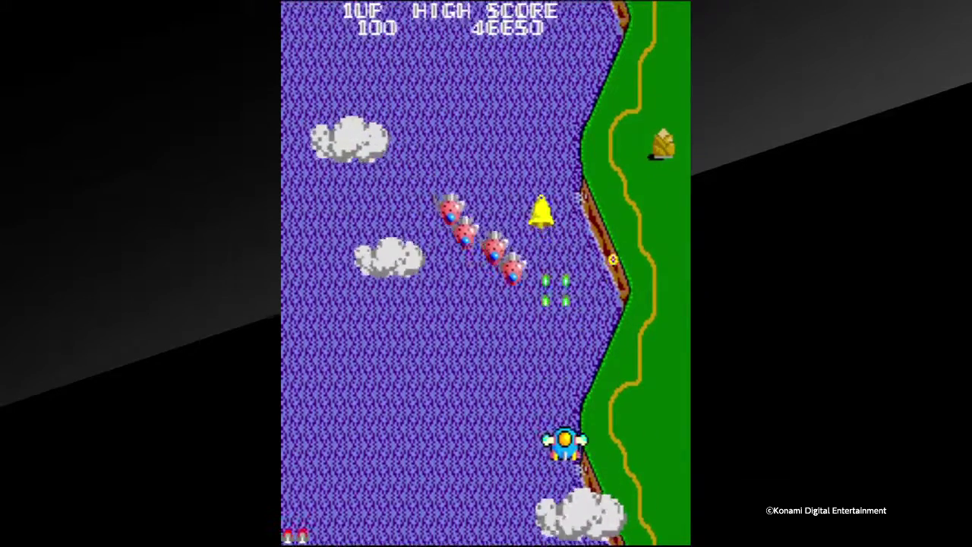
{"action": "key", "text": "Right"}
- Climb up and left over the sea shooting enemies, then drop back slightly
{"action": "key", "text": "z"}
{"action": "key", "text": "Left"}
{"action": "key", "text": "z"}
{"action": "key", "text": "Up"}
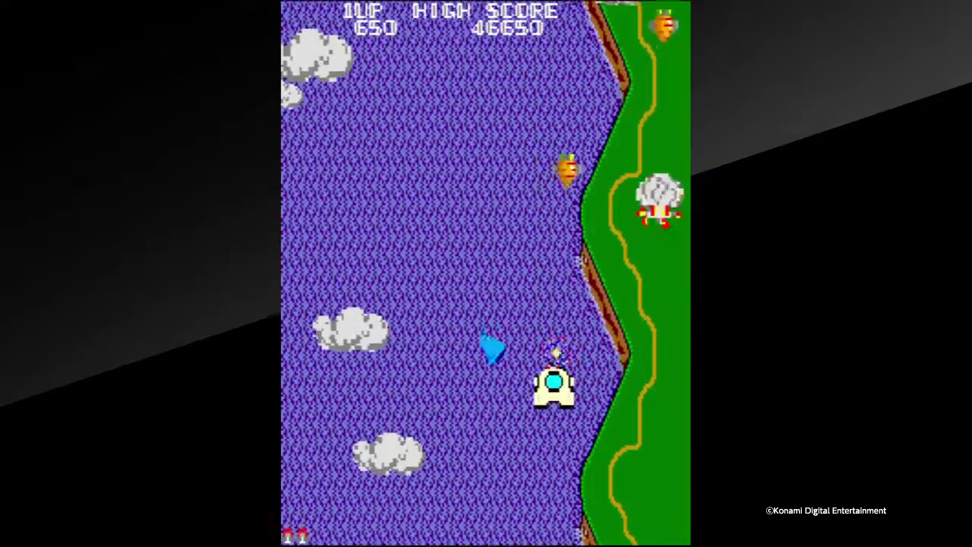
{"action": "key", "text": "Left"}
{"action": "key", "text": "z"}
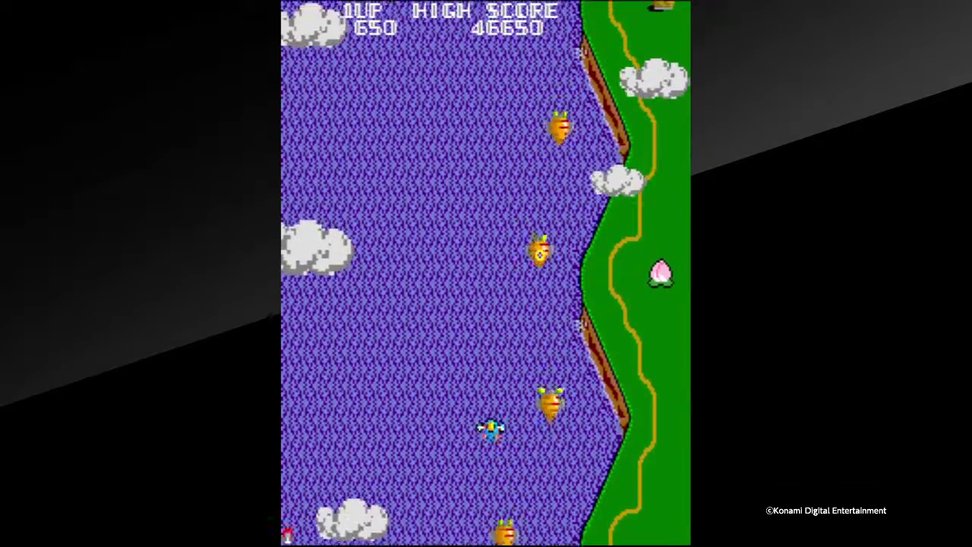
{"action": "key", "text": "Left"}
{"action": "key", "text": "z"}
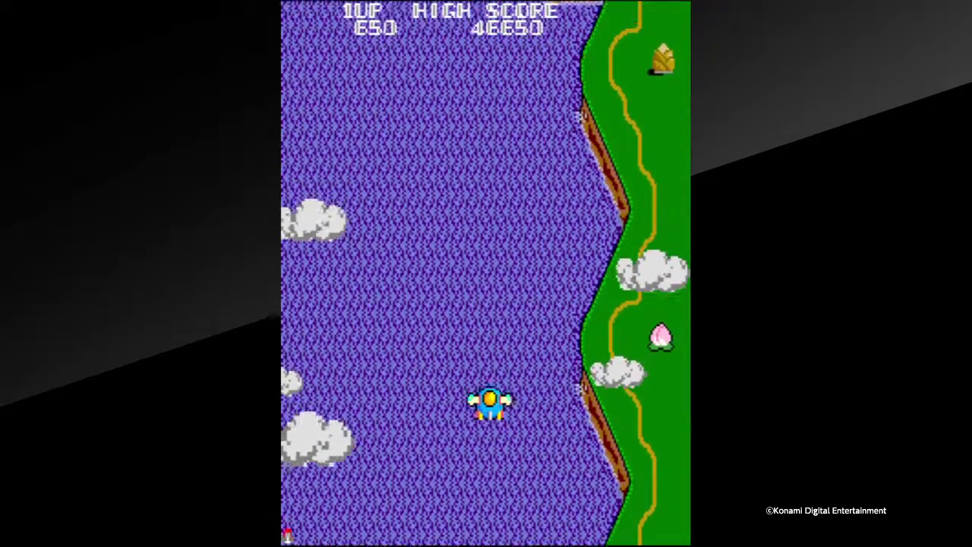
{"action": "key", "text": "Down"}
{"action": "key", "text": "Down"}
- Swing right then left at new enemies, and collect the bell bonus
{"action": "key", "text": "z"}
{"action": "key", "text": "Right"}
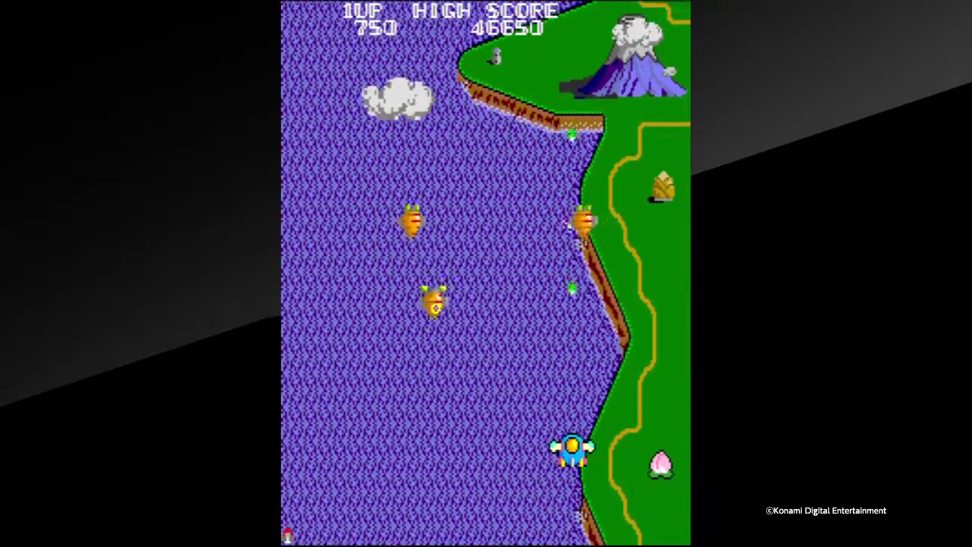
{"action": "key", "text": "Right"}
{"action": "key", "text": "Left"}
{"action": "key", "text": "Left"}
{"action": "key", "text": "z"}
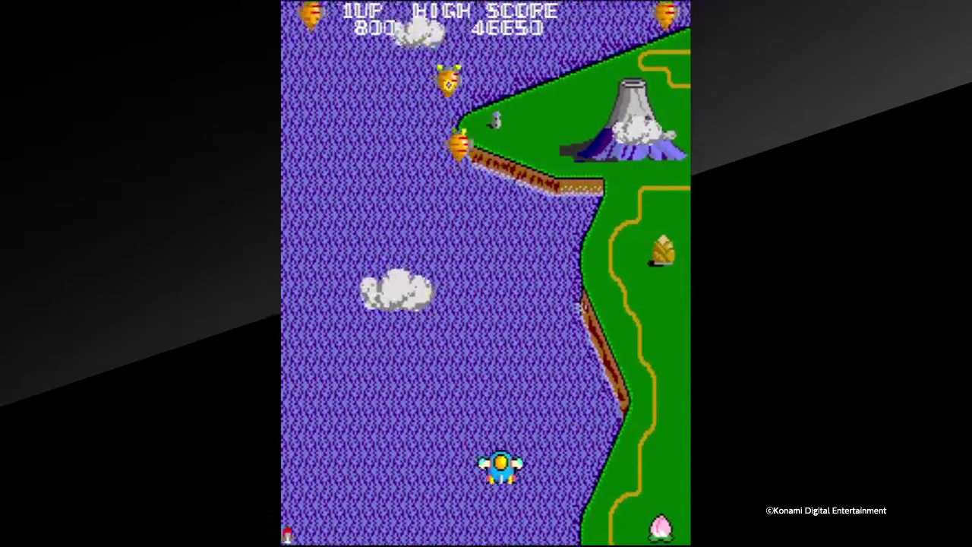
{"action": "key", "text": "Down"}
{"action": "key", "text": "z"}
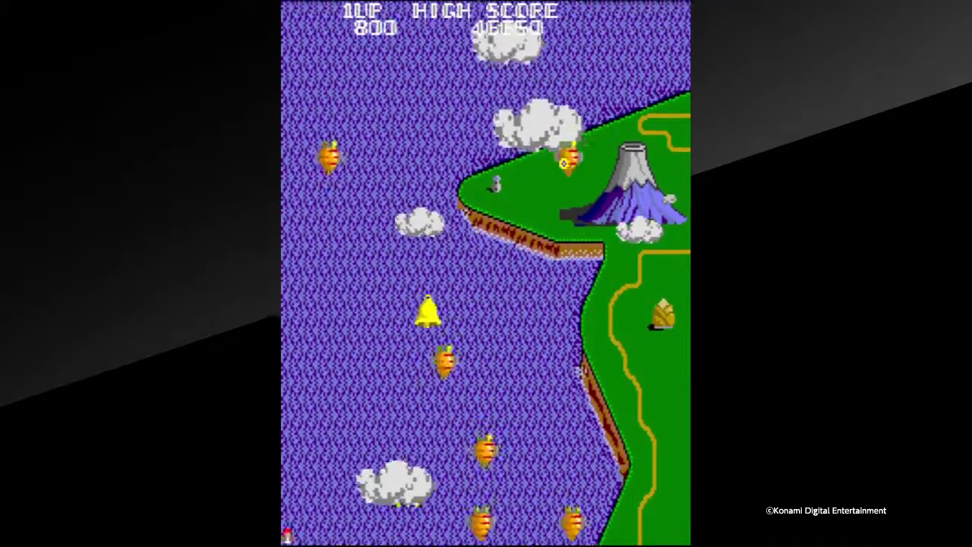
{"action": "key", "text": "Left"}
{"action": "key", "text": "z"}
{"action": "key", "text": "Right"}
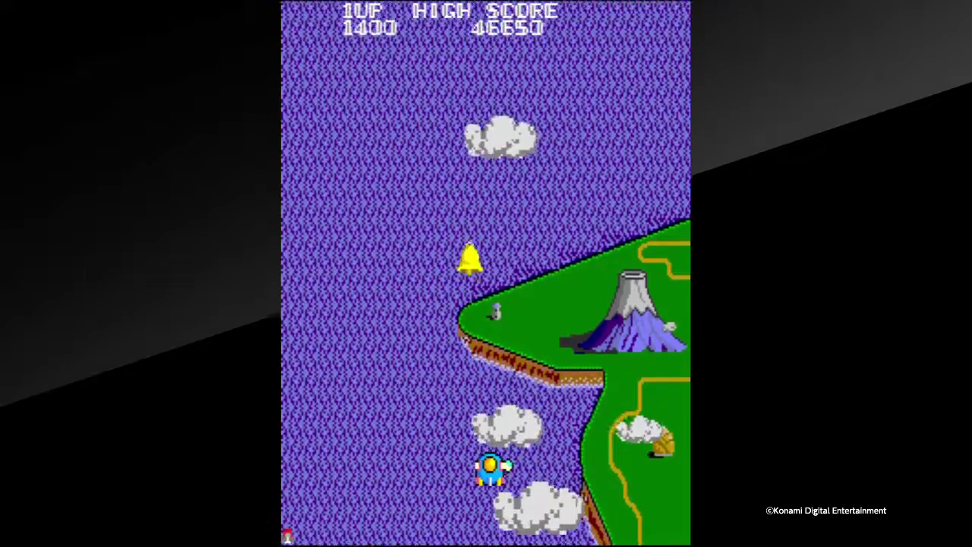
- Shoot descending enemies overhead and drift right over the sea, reaching 3700 points
{"action": "key", "text": "z"}
{"action": "key", "text": "Left"}
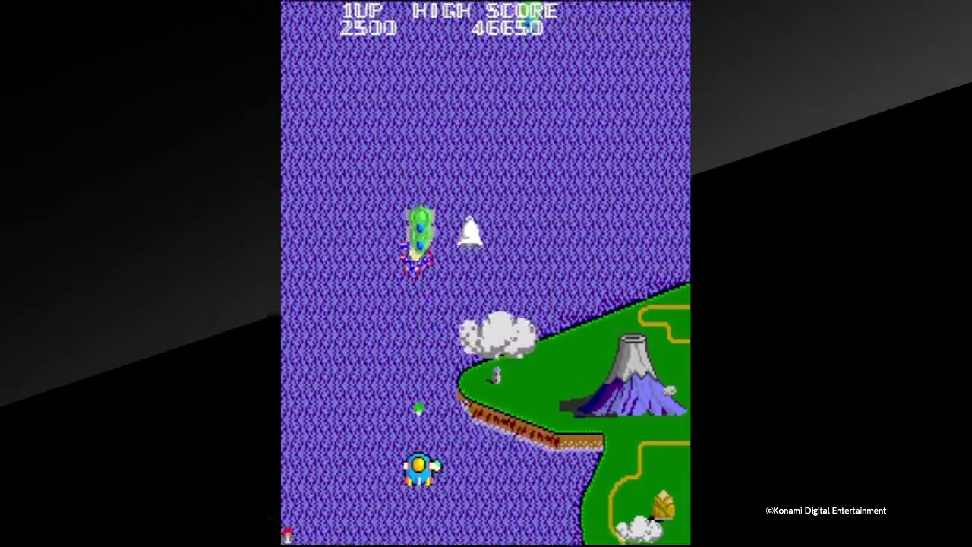
{"action": "key", "text": "z"}
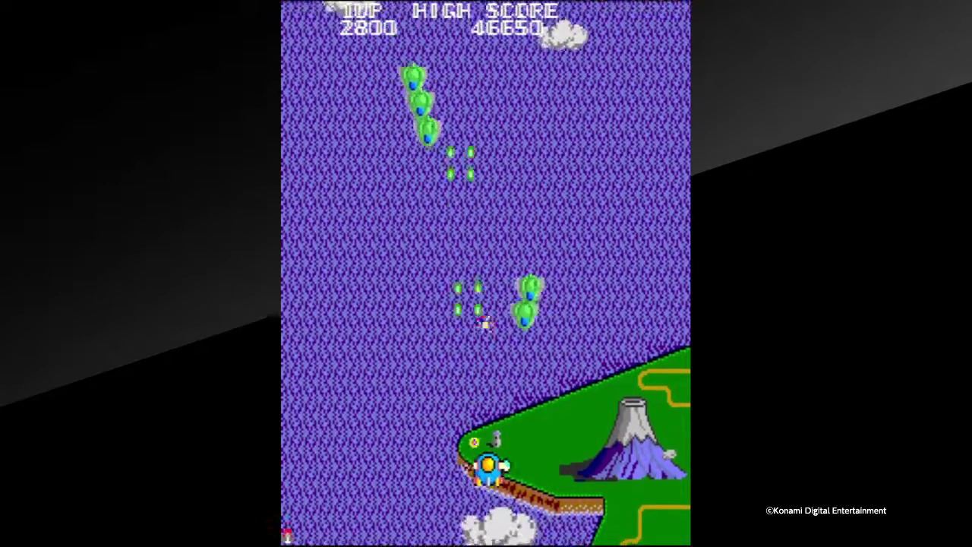
{"action": "key", "text": "z"}
{"action": "key", "text": "z"}
{"action": "key", "text": "z"}
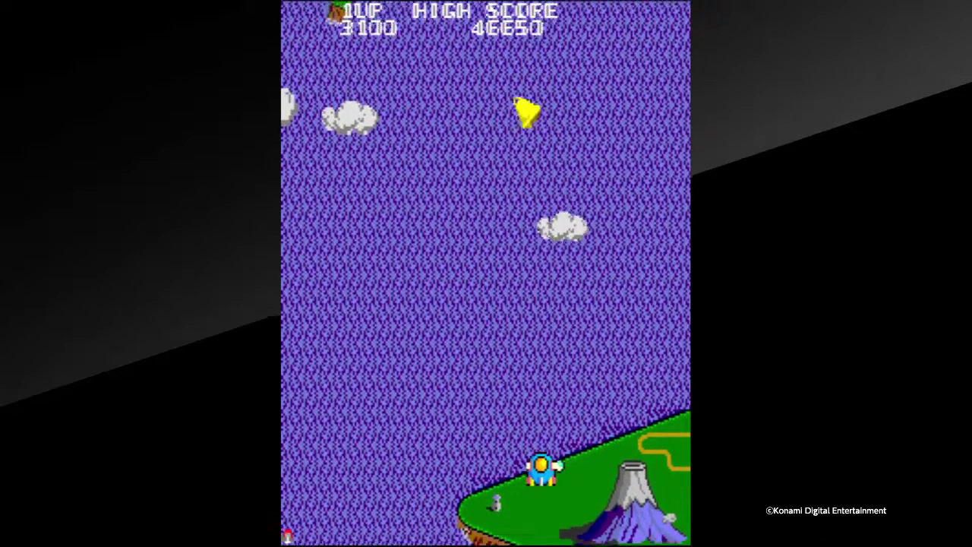
{"action": "key", "text": "Right"}
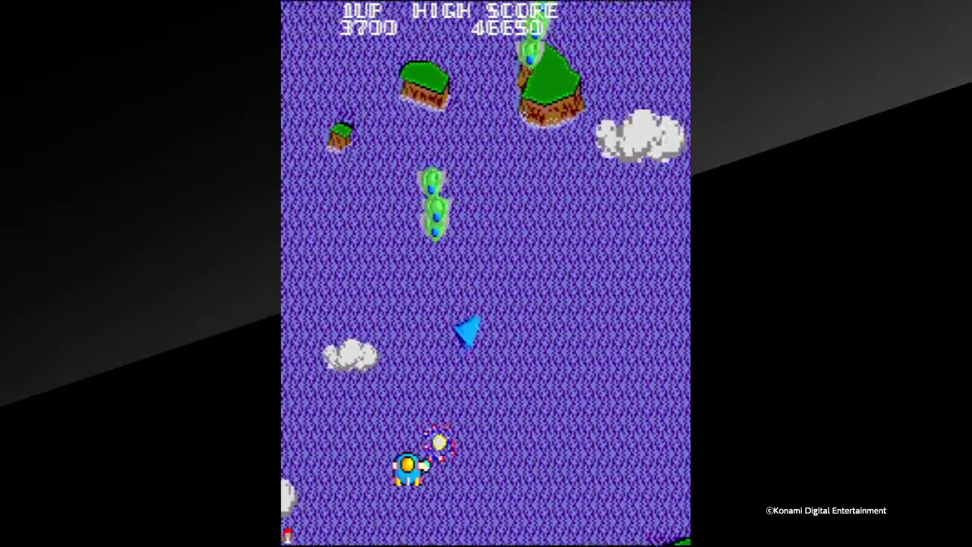
{"action": "key", "text": "Right"}
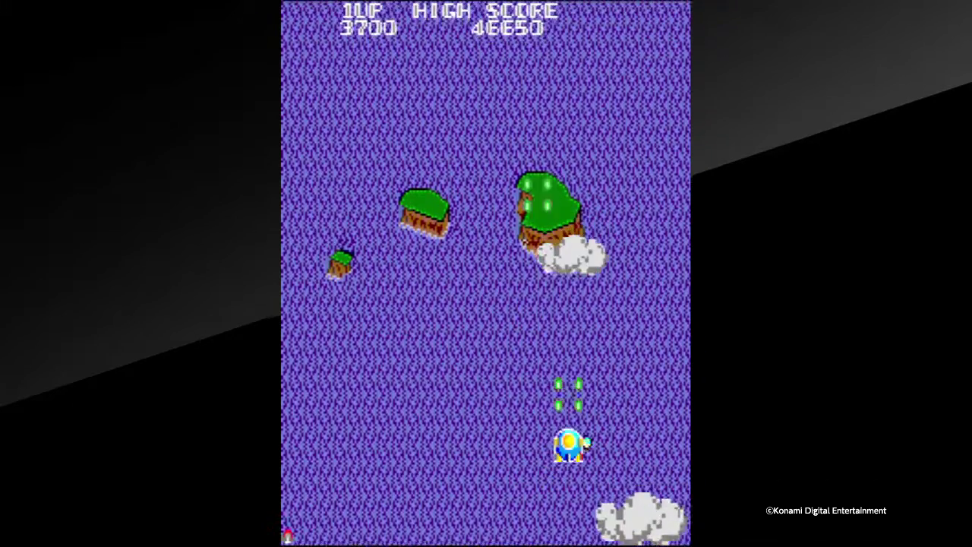
{"action": "key", "text": "Right"}
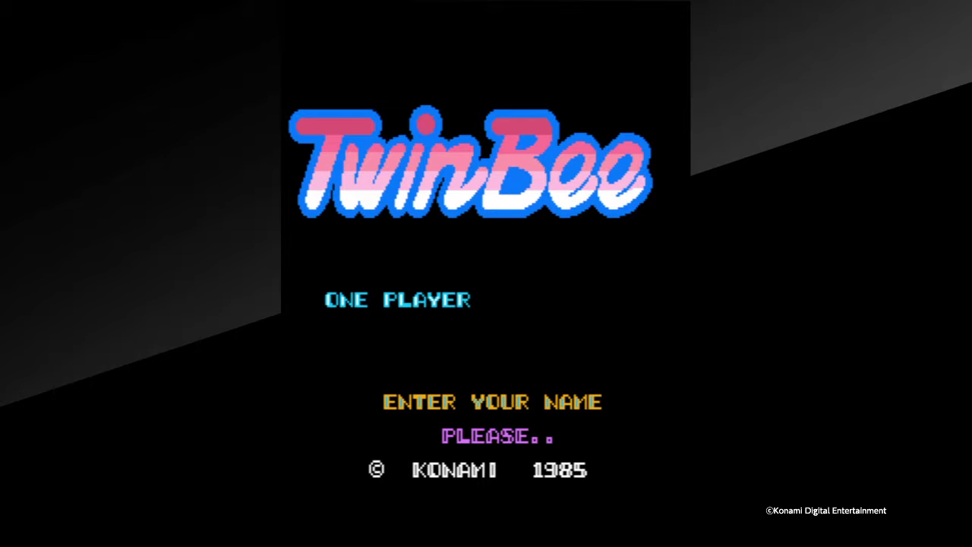
- Enter X as the first name letter and T as the second
{"action": "key", "text": "Up"}
{"action": "key", "text": "Up"}
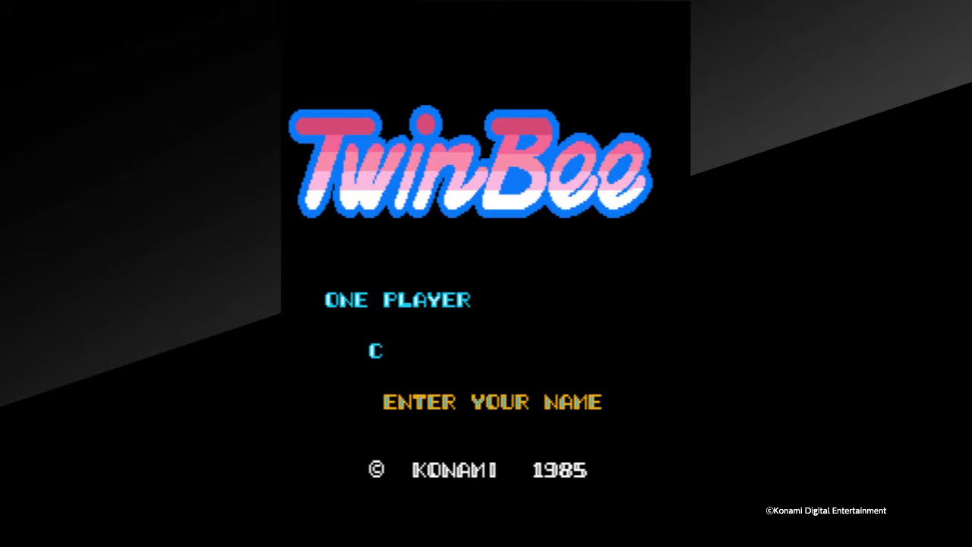
{"action": "key", "text": "Up"}
{"action": "key", "text": "Up"}
{"action": "key", "text": "Up"}
{"action": "key", "text": "Up"}
{"action": "key", "text": "Up"}
{"action": "key", "text": "Up"}
{"action": "key", "text": "Up"}
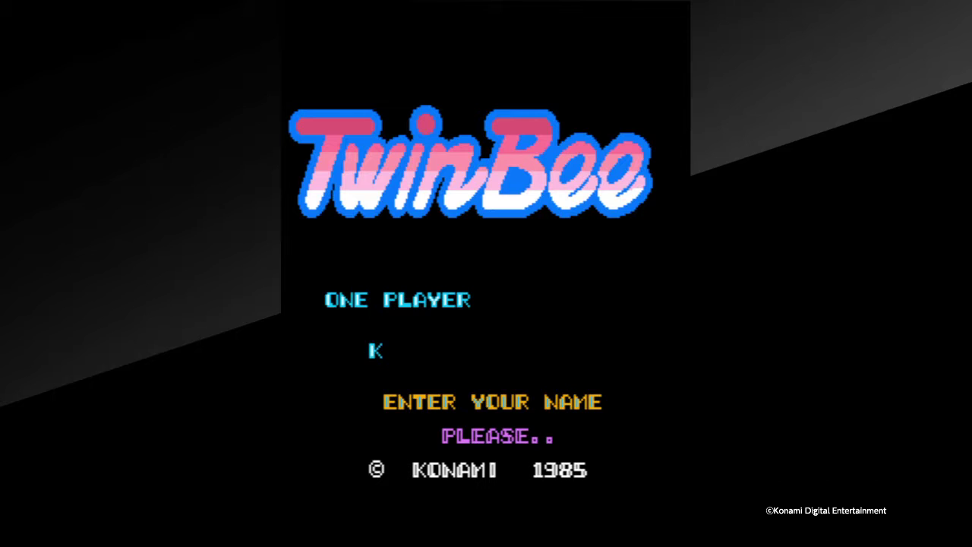
{"action": "key", "text": "Up"}
{"action": "key", "text": "Up"}
{"action": "key", "text": "Up"}
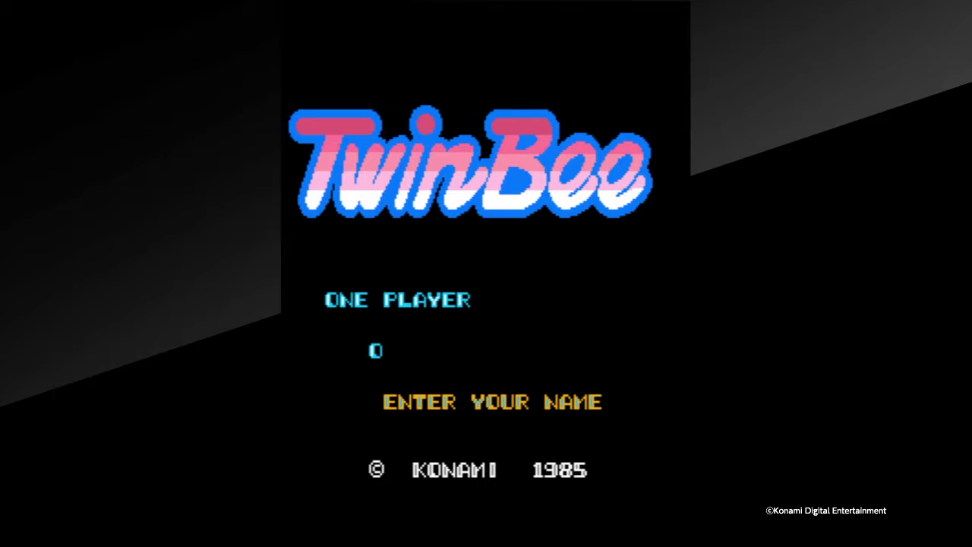
{"action": "key", "text": "Up"}
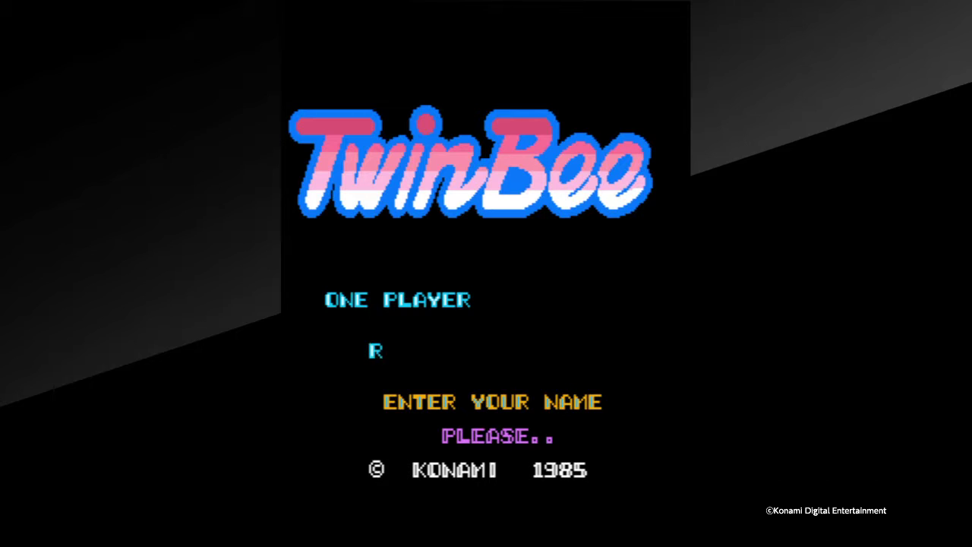
{"action": "key", "text": "Up"}
{"action": "key", "text": "Up"}
{"action": "key", "text": "Up"}
{"action": "key", "text": "Up"}
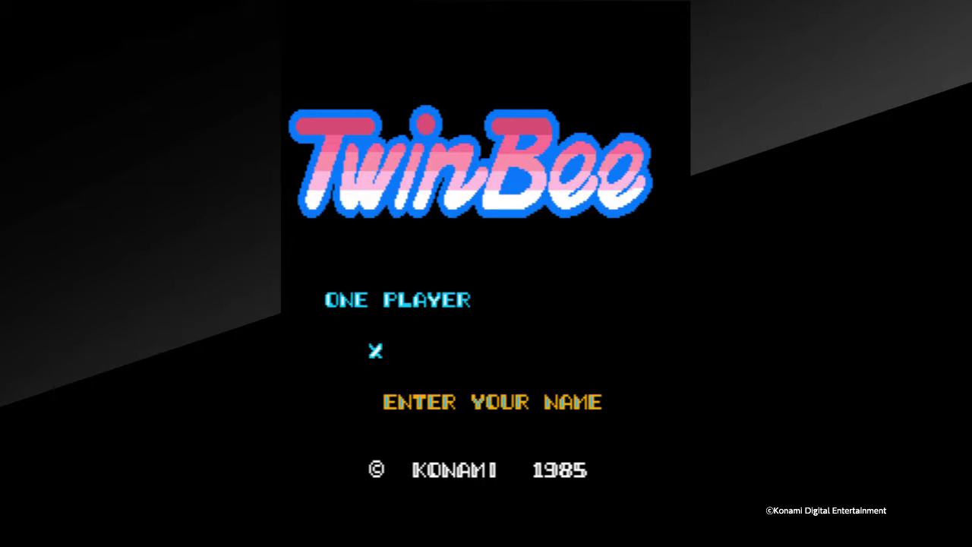
{"action": "key", "text": "Return"}
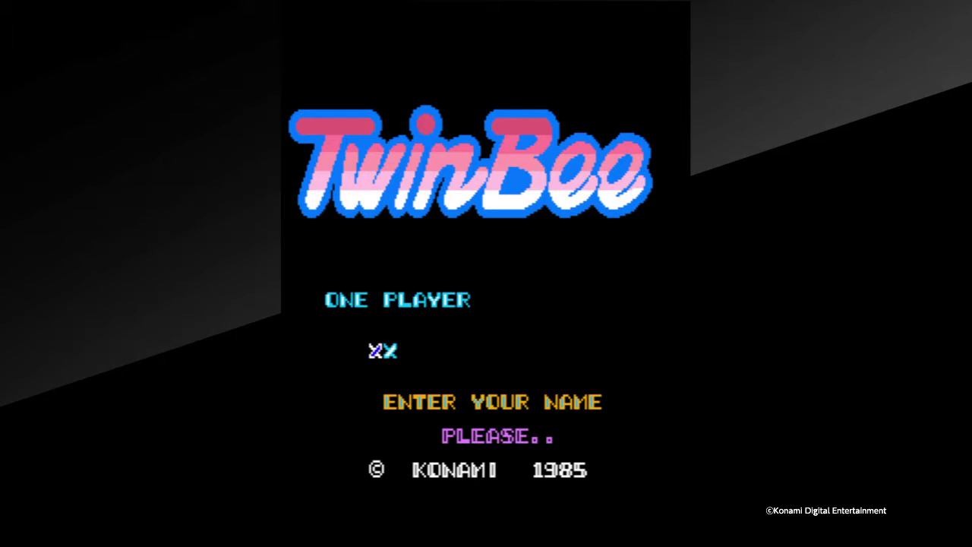
{"action": "key", "text": "Down"}
{"action": "key", "text": "Down"}
{"action": "key", "text": "Down"}
{"action": "key", "text": "Return"}
- Set the third letter to I and the fourth to N, spelling XTIN
{"action": "key", "text": "Down"}
{"action": "key", "text": "Down"}
{"action": "key", "text": "Down"}
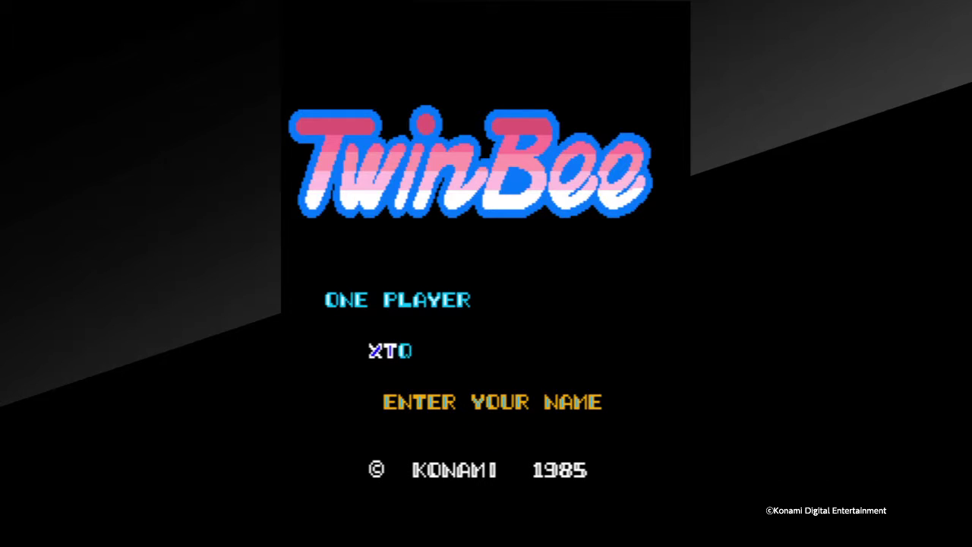
{"action": "key", "text": "Down"}
{"action": "key", "text": "Down"}
{"action": "key", "text": "Down"}
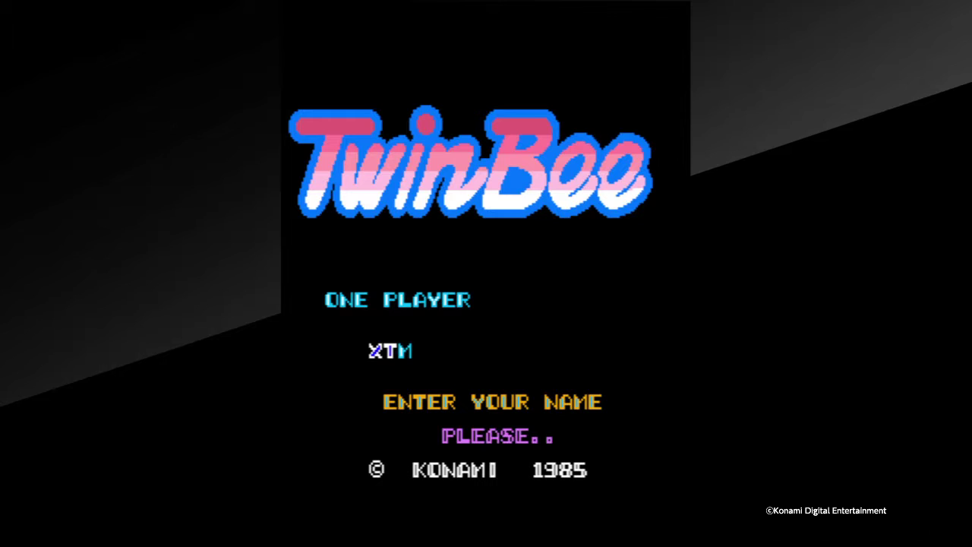
{"action": "key", "text": "Down"}
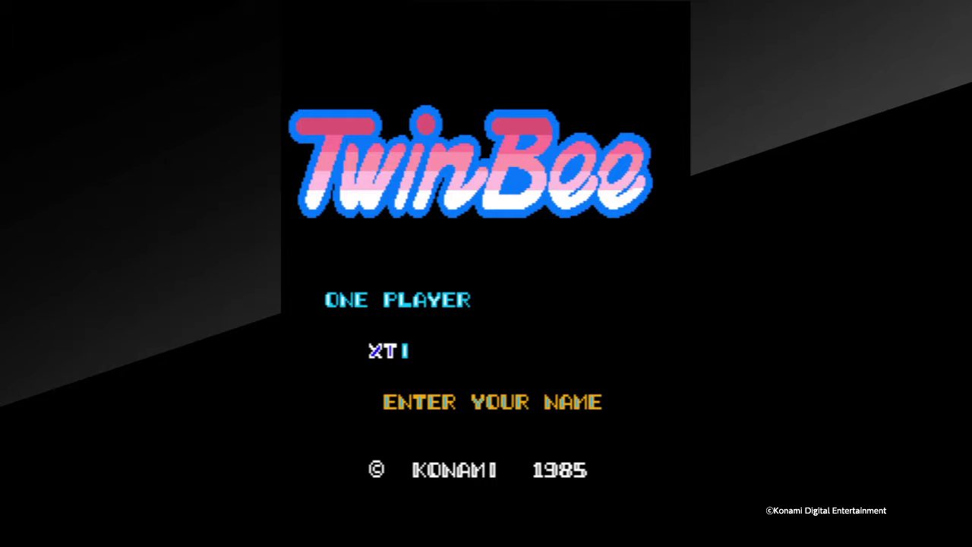
{"action": "key", "text": "Down"}
{"action": "key", "text": "Up"}
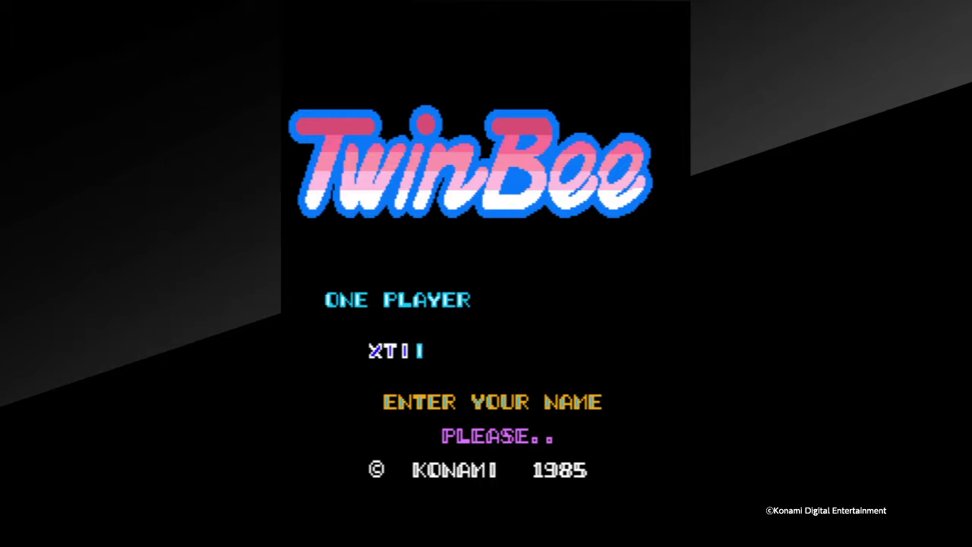
{"action": "key", "text": "Up"}
{"action": "key", "text": "Up"}
{"action": "key", "text": "Up"}
{"action": "key", "text": "Up"}
{"action": "key", "text": "Down"}
{"action": "key", "text": "Up"}
{"action": "key", "text": "Up"}
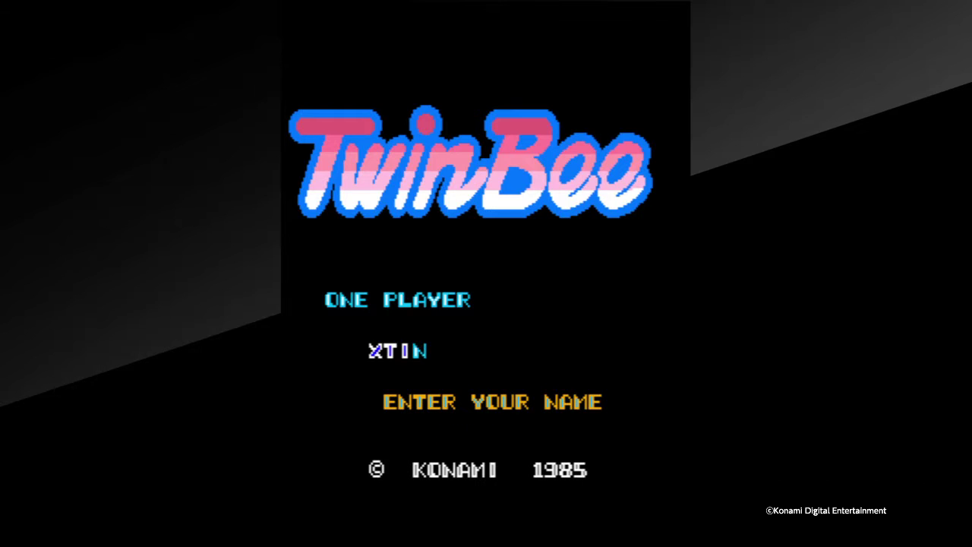